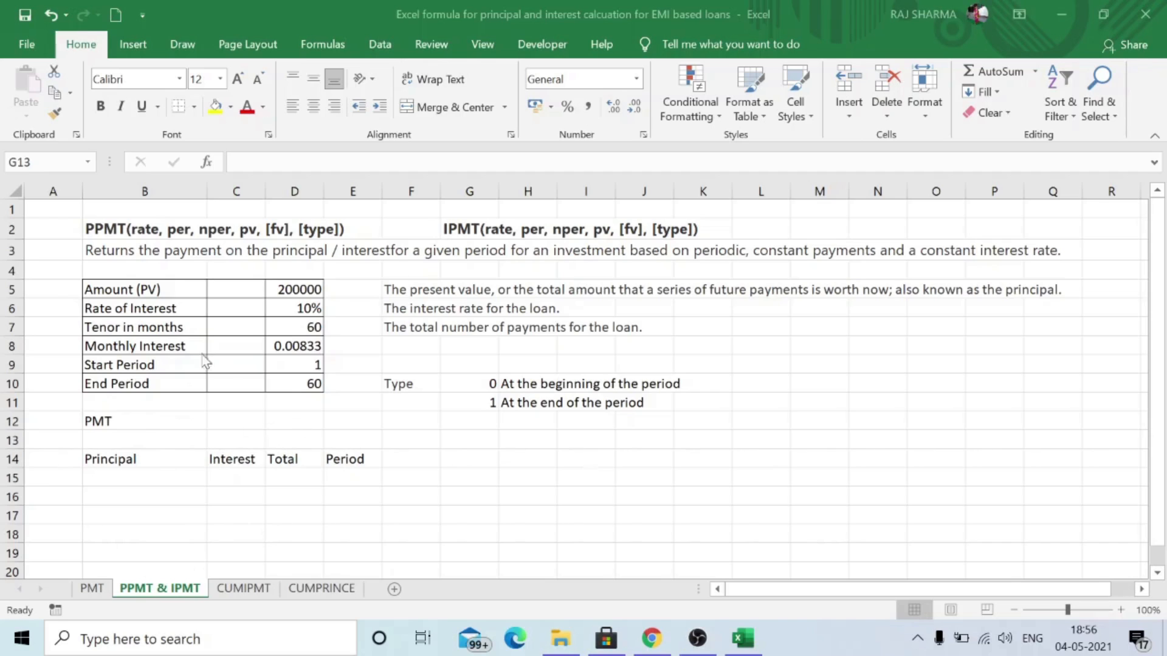
{"action": "left_click", "coordinate": [108, 232]}
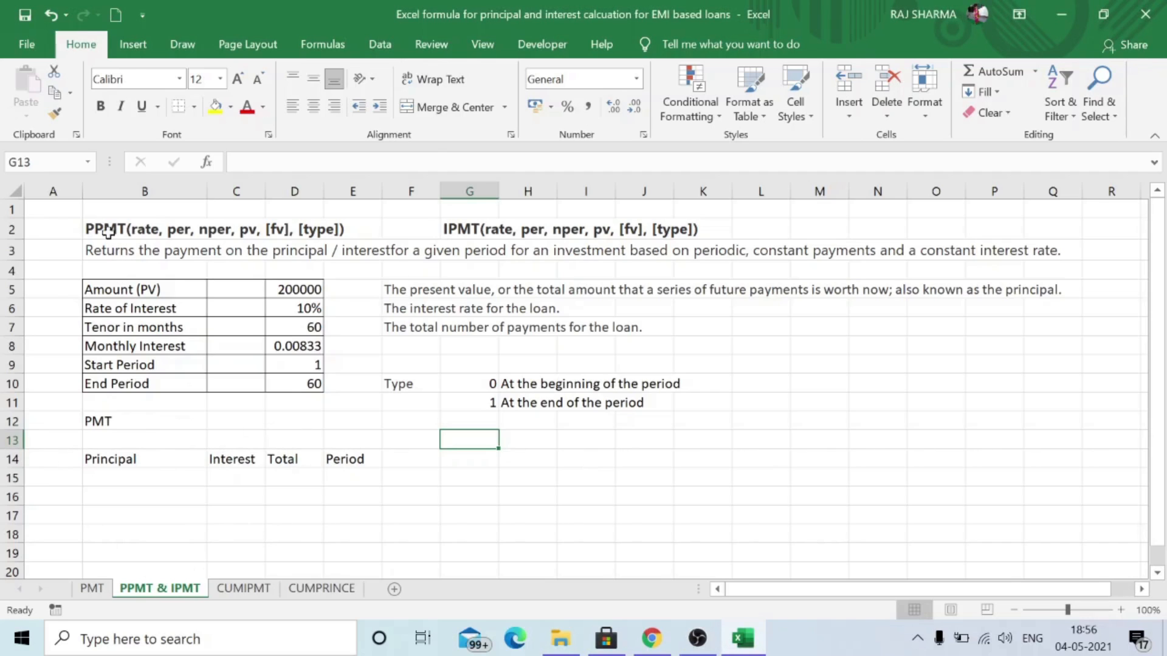
{"action": "left_click", "coordinate": [108, 232]}
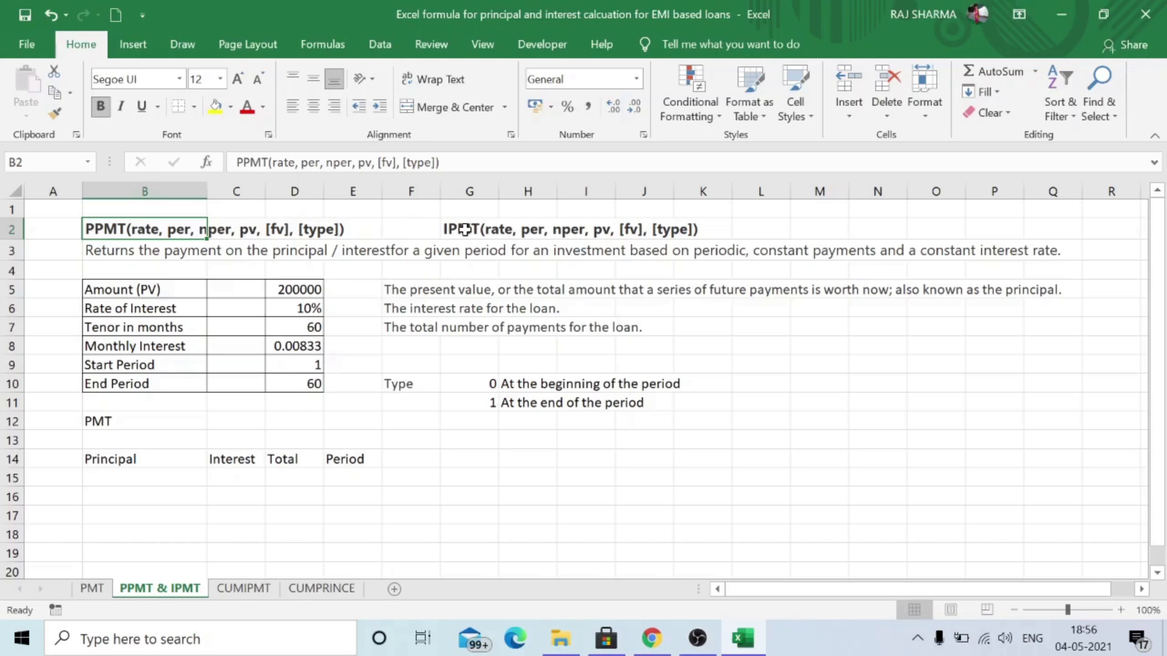
{"action": "left_click", "coordinate": [463, 230]}
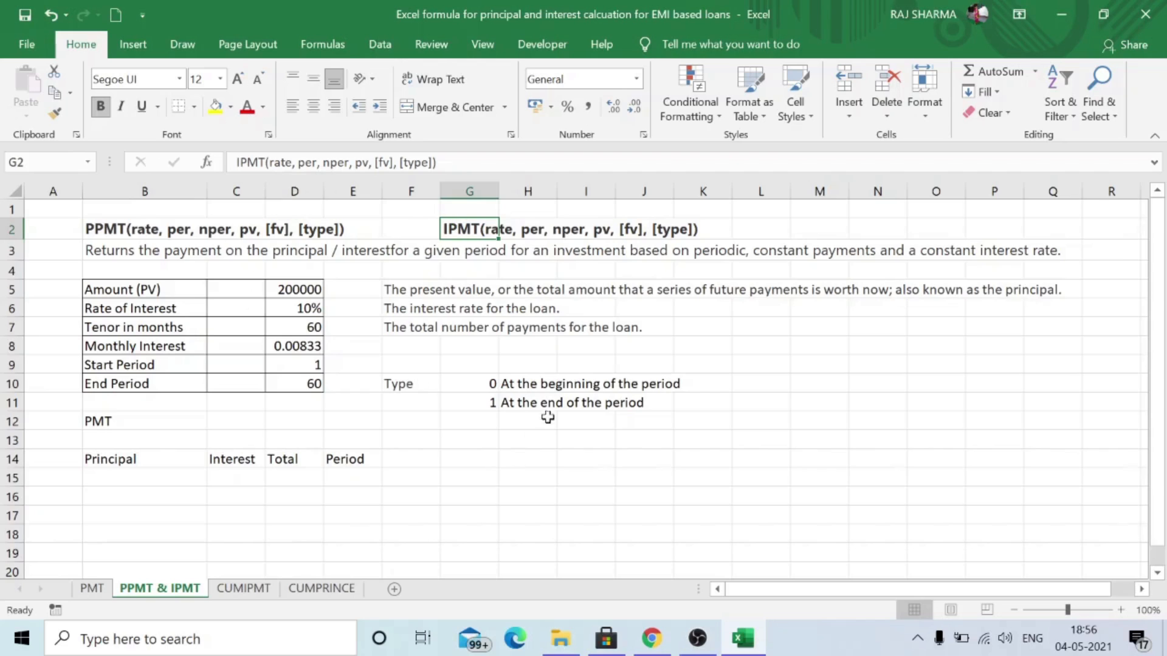
Start a formula in cell D12 beside the PMT label and insert the financial function PMT
{"action": "left_click", "coordinate": [295, 419]}
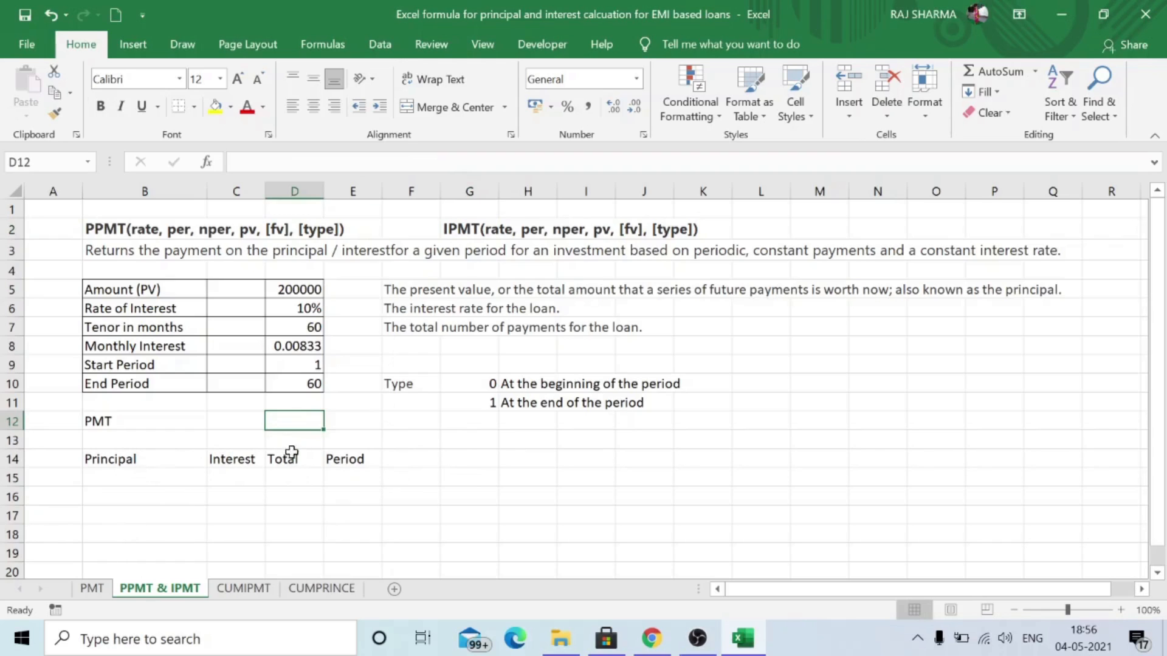
{"action": "type", "text": "="}
{"action": "left_click", "coordinate": [209, 162]}
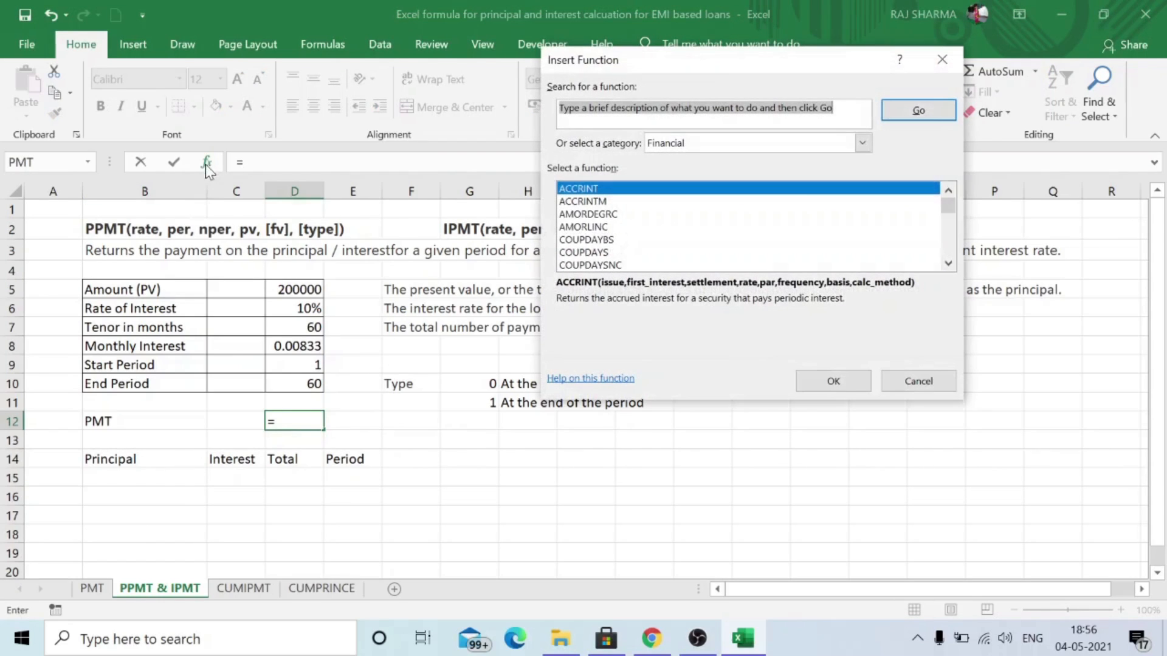
{"action": "scroll", "coordinate": [622, 243], "scroll_direction": "down", "scroll_amount": 4}
{"action": "scroll", "coordinate": [632, 249], "scroll_direction": "down", "scroll_amount": 6}
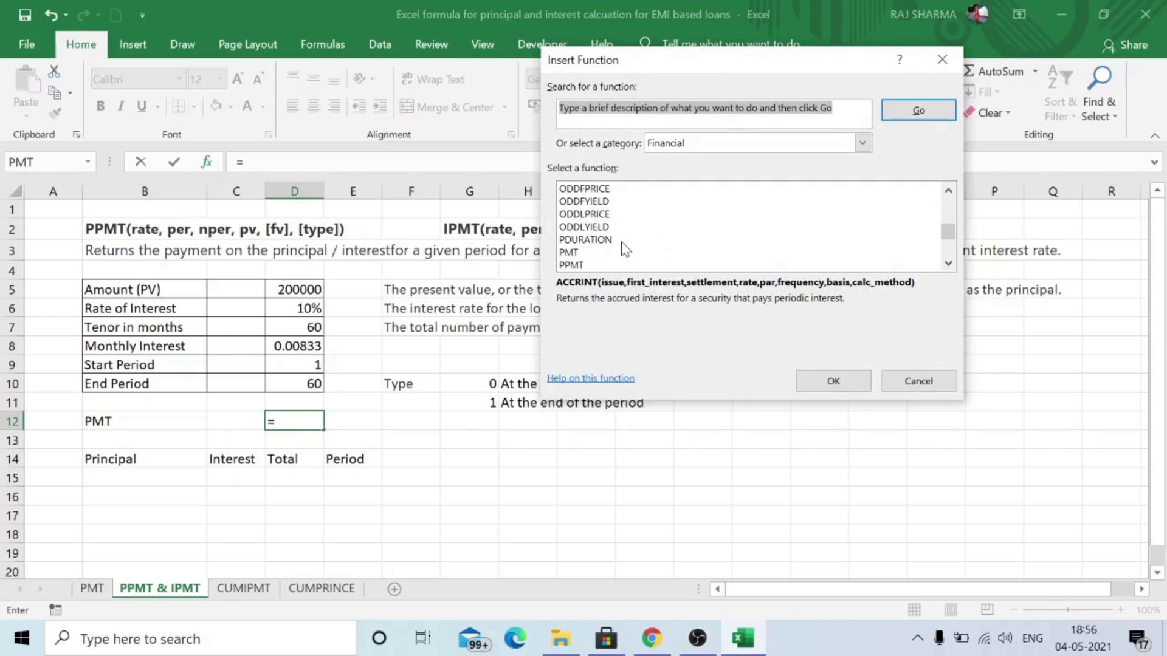
{"action": "left_click", "coordinate": [569, 253]}
{"action": "left_click", "coordinate": [853, 387]}
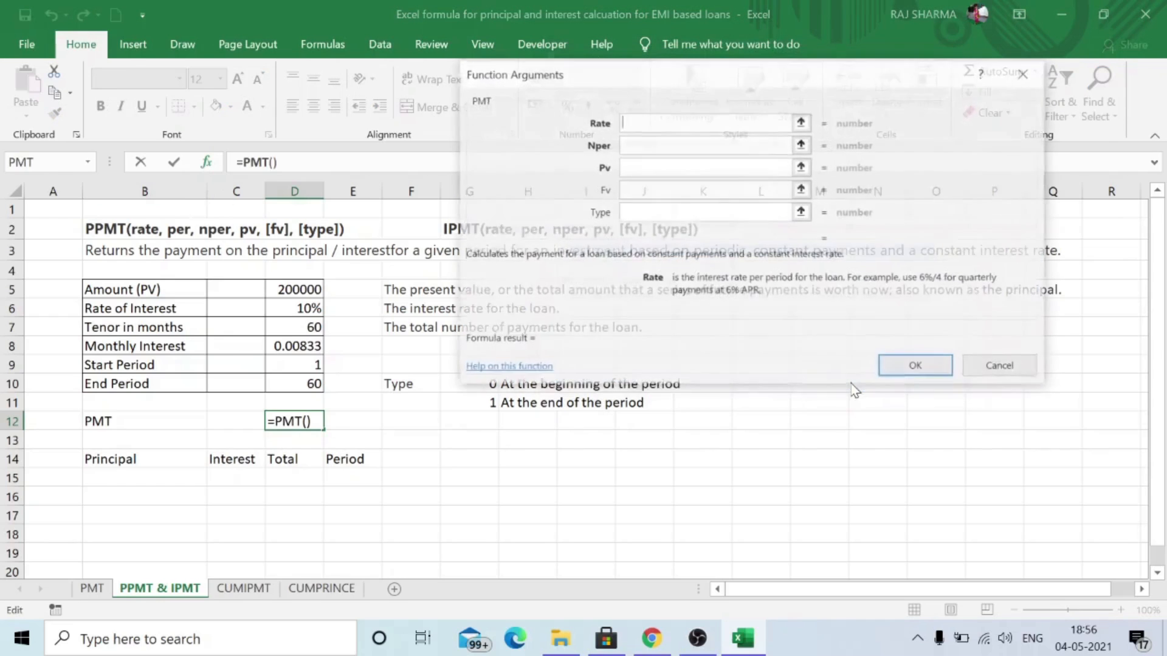
Complete the PMT formula with Rate D6/12, Nper D7, Pv D5 and Type 0, leaving Fv empty
{"action": "left_click", "coordinate": [300, 312]}
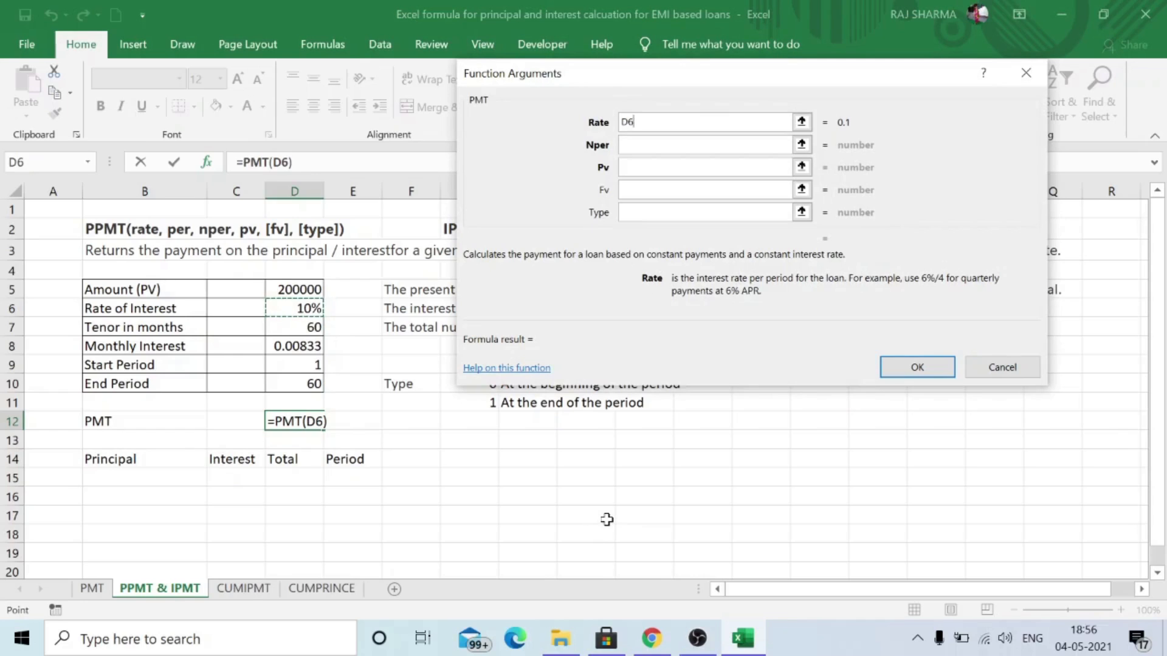
{"action": "type", "text": "/12"}
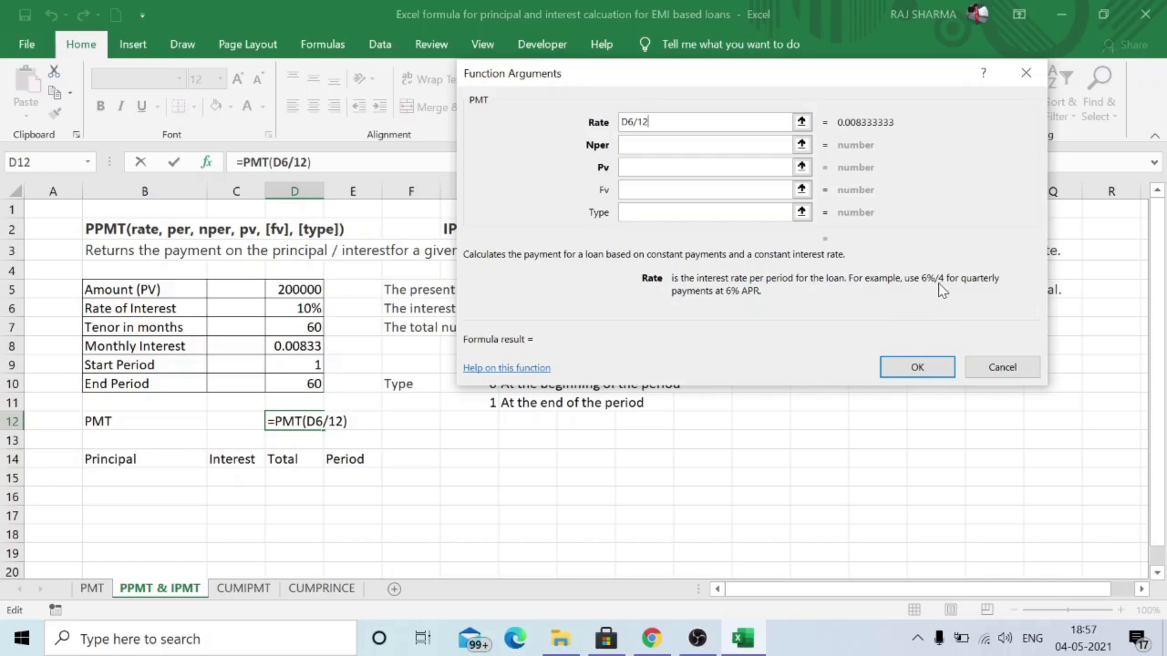
{"action": "left_click", "coordinate": [647, 148]}
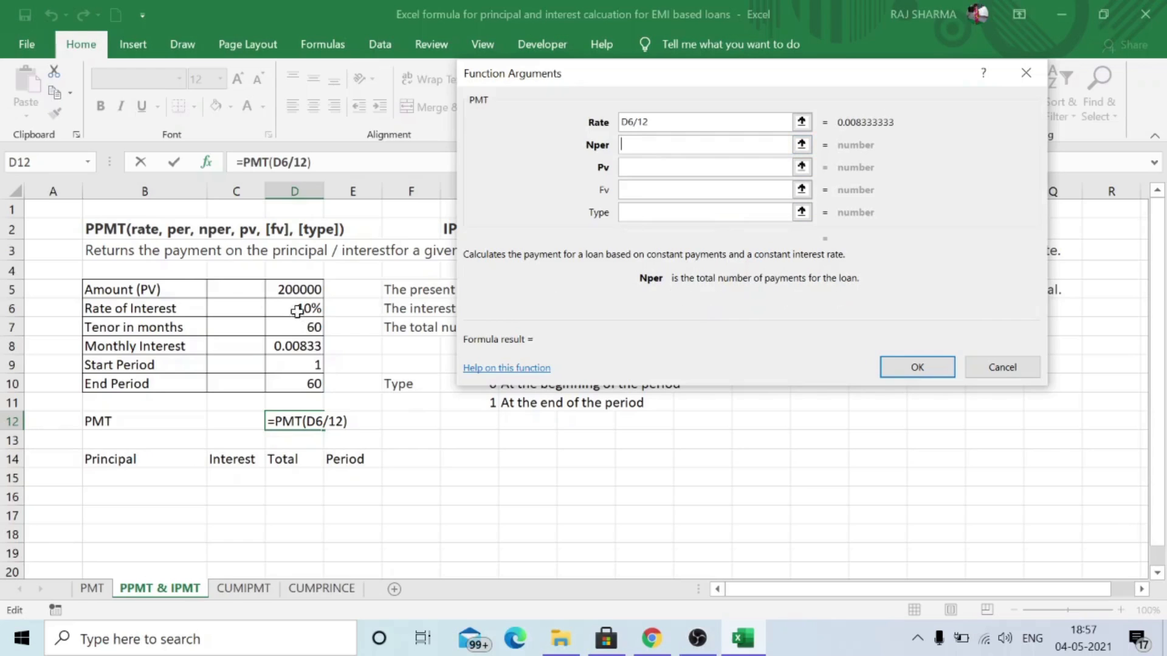
{"action": "left_click", "coordinate": [311, 328]}
{"action": "left_click", "coordinate": [665, 171]}
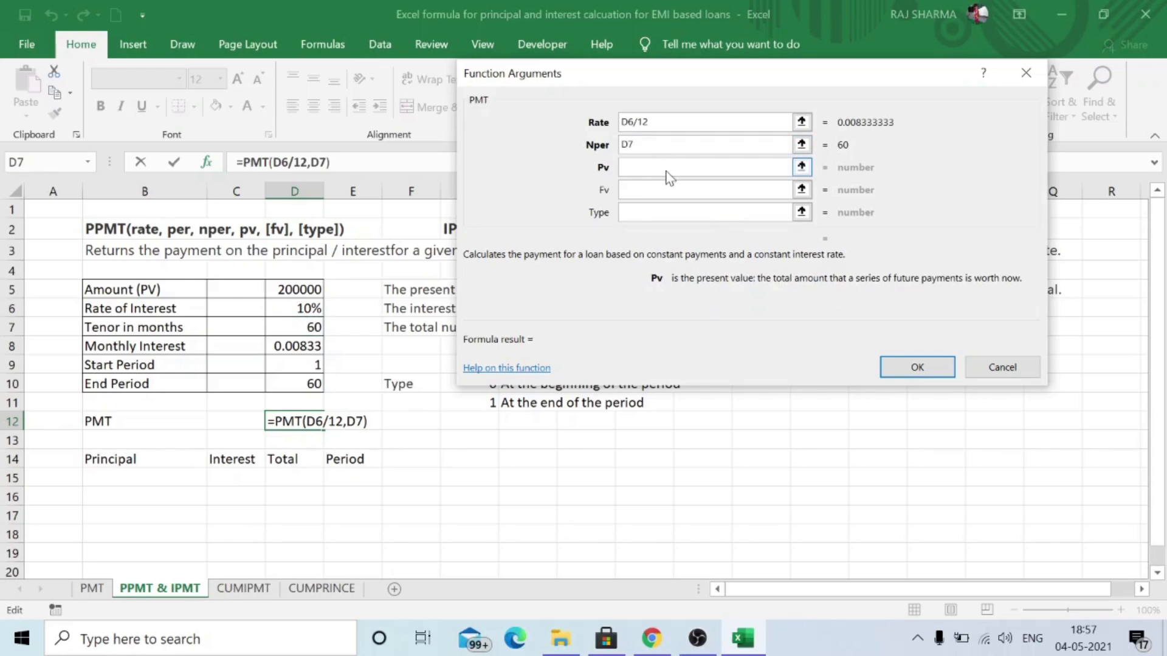
{"action": "left_click", "coordinate": [297, 288]}
{"action": "left_click", "coordinate": [759, 212]}
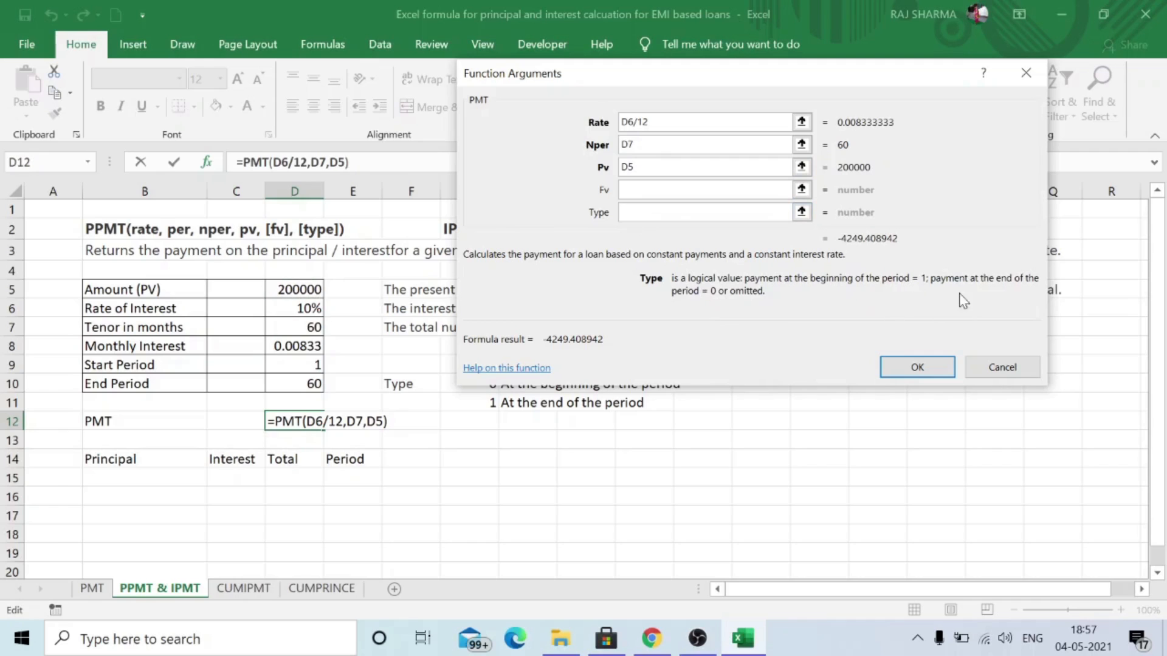
{"action": "type", "text": "0"}
{"action": "left_click", "coordinate": [911, 367]}
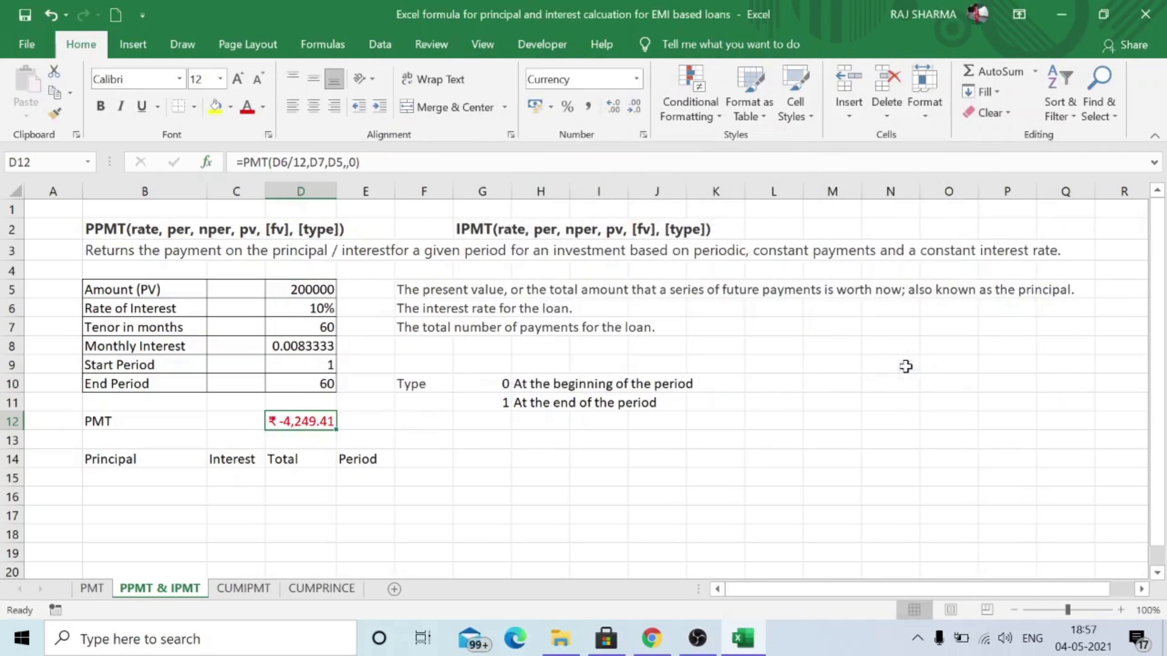
Enter 1 as the first value in the Period column, in cell E15
{"action": "left_click", "coordinate": [430, 477]}
{"action": "left_click", "coordinate": [295, 421]}
{"action": "left_click", "coordinate": [135, 477]}
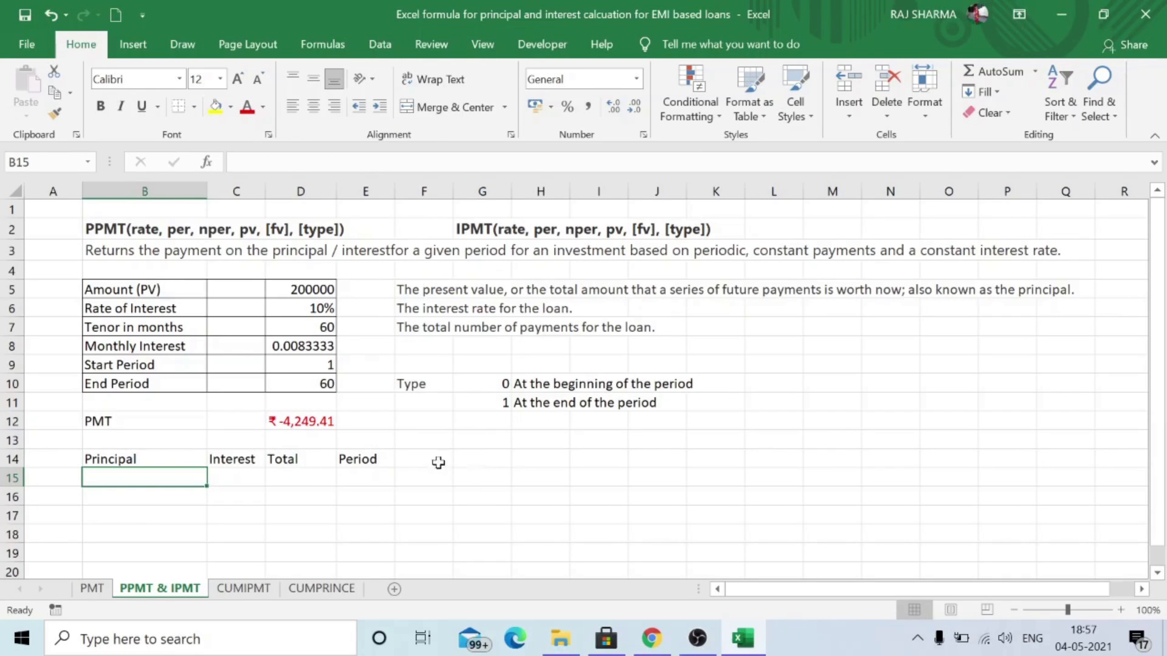
{"action": "left_click", "coordinate": [364, 478]}
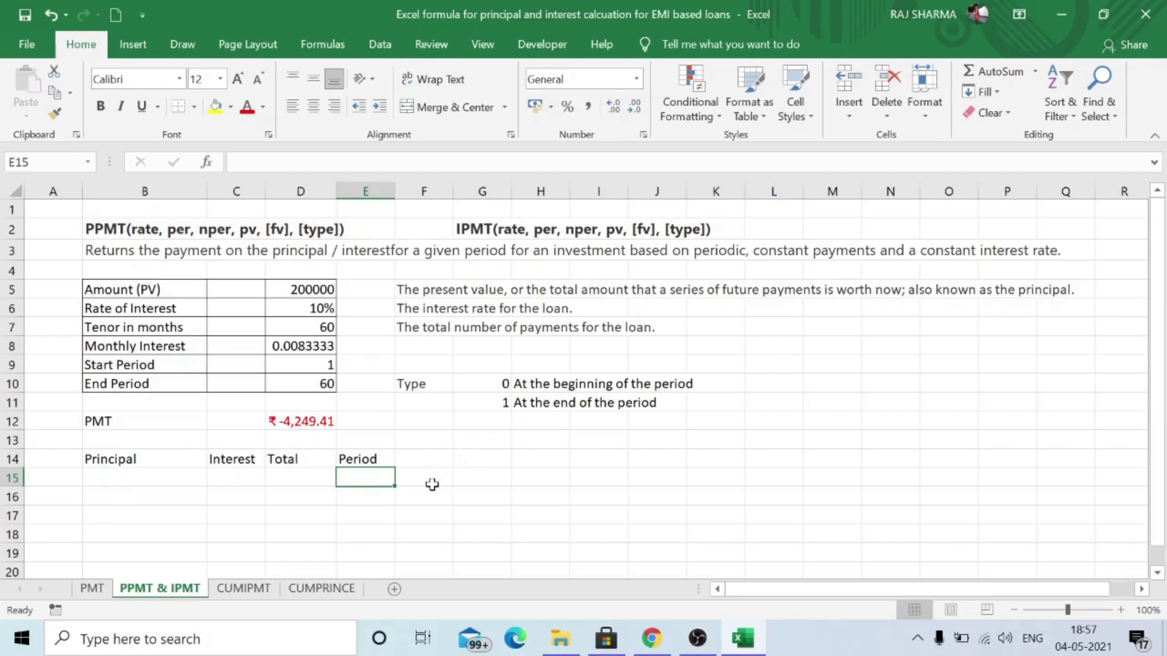
{"action": "type", "text": "1"}
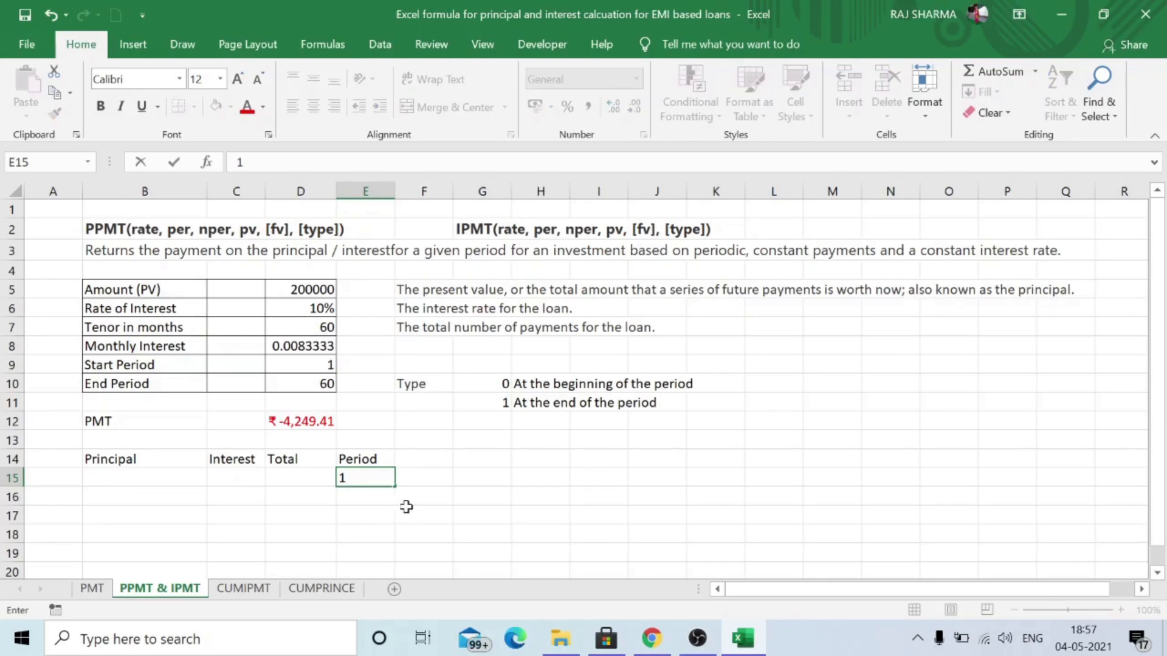
{"action": "left_click", "coordinate": [378, 512]}
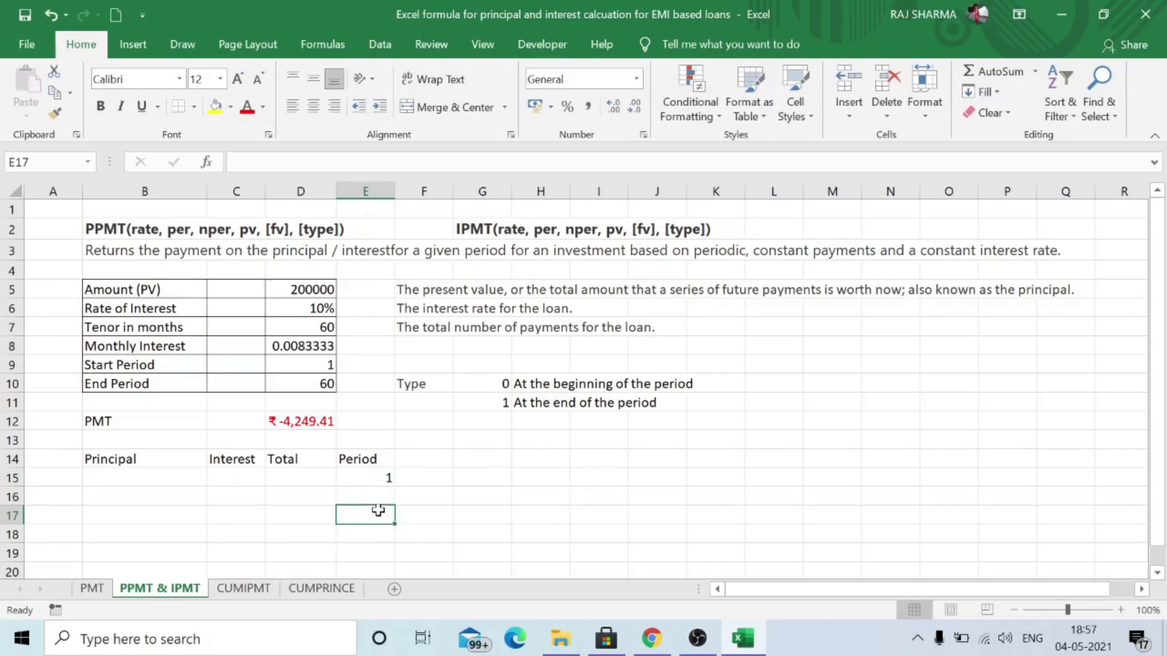
Start a formula in cell B15 under Principal and insert the financial function PPMT
{"action": "left_click", "coordinate": [129, 477]}
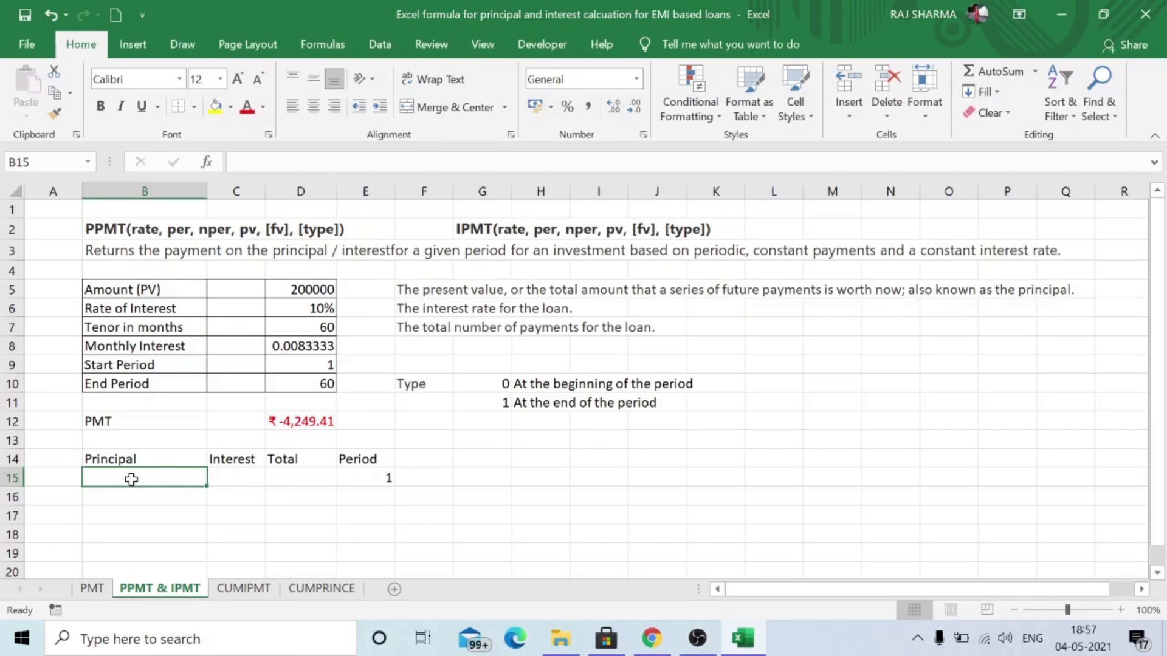
{"action": "type", "text": "="}
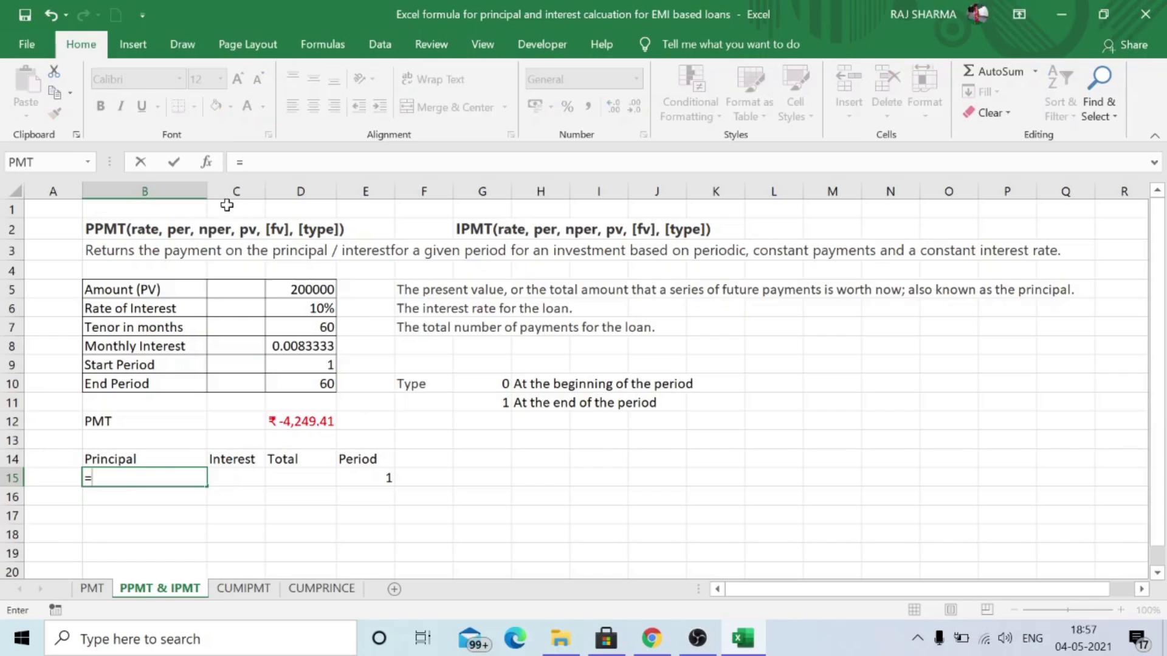
{"action": "left_click", "coordinate": [207, 163]}
{"action": "scroll", "coordinate": [635, 246], "scroll_direction": "down", "scroll_amount": 8}
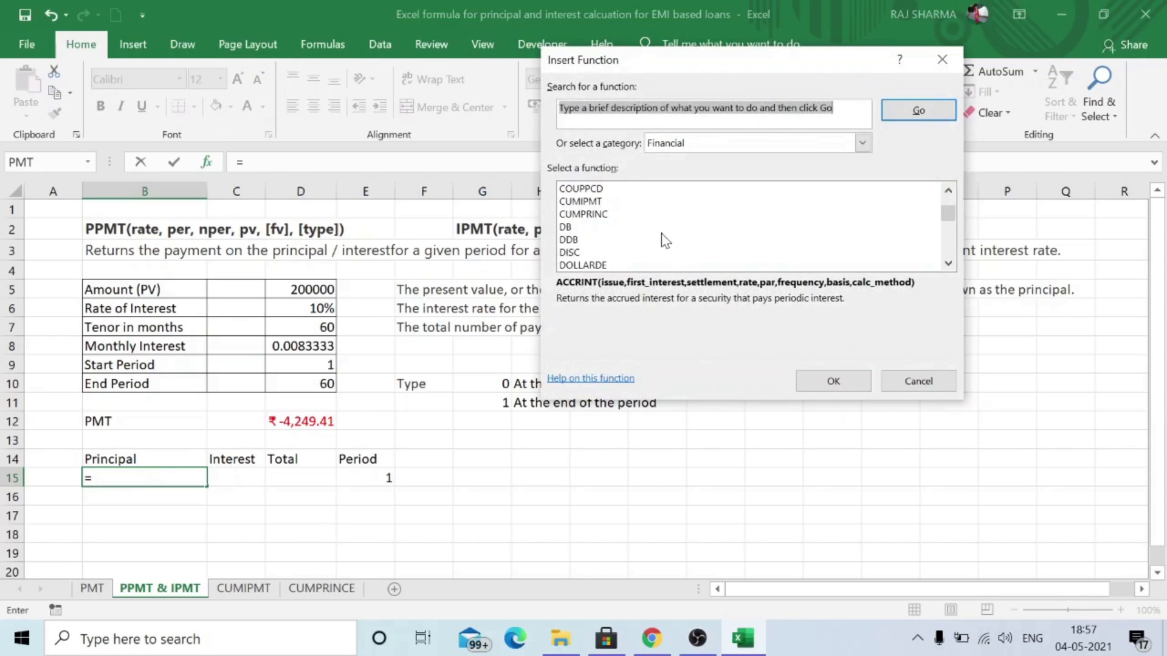
{"action": "scroll", "coordinate": [635, 246], "scroll_direction": "down", "scroll_amount": 3}
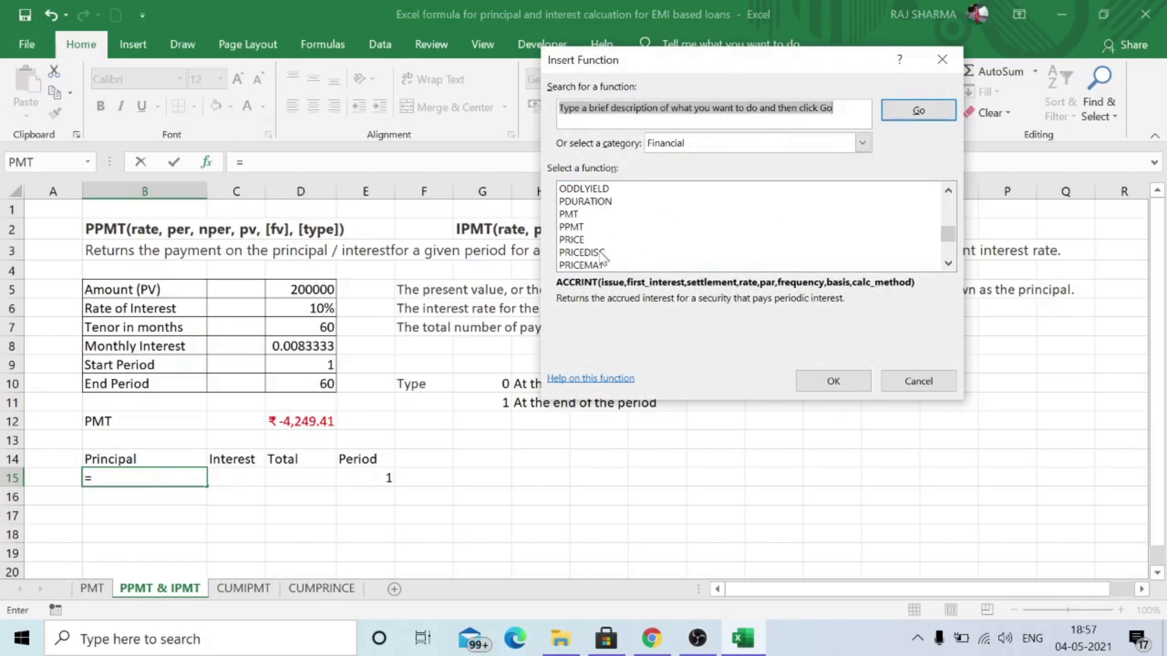
{"action": "left_click", "coordinate": [571, 228]}
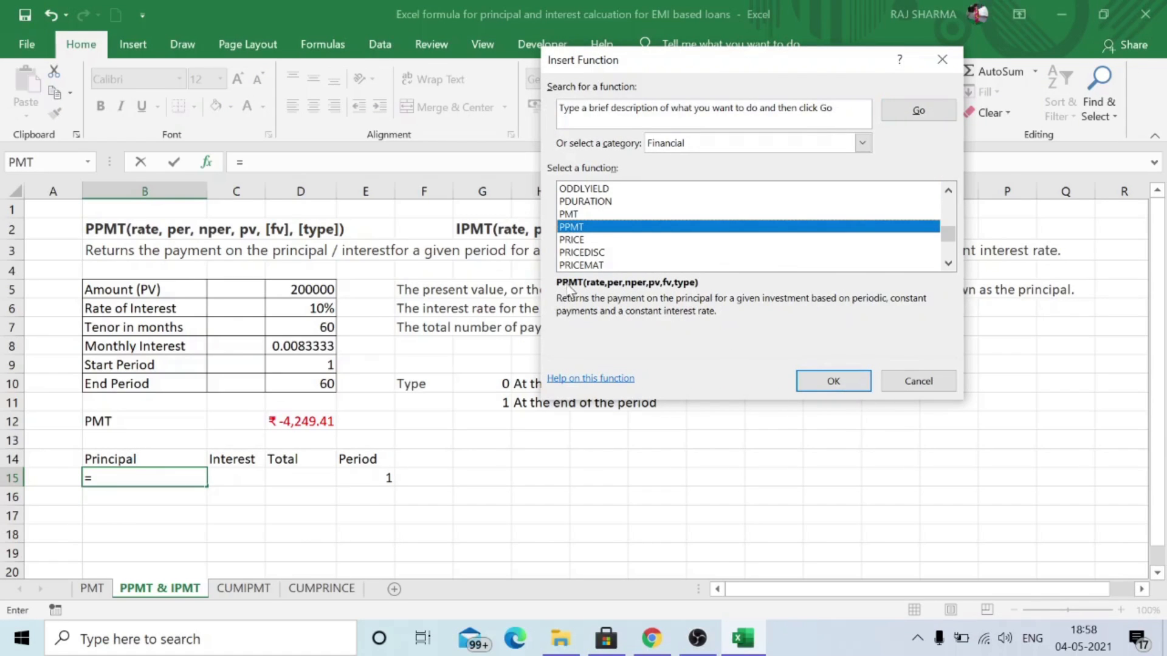
{"action": "left_click", "coordinate": [832, 383]}
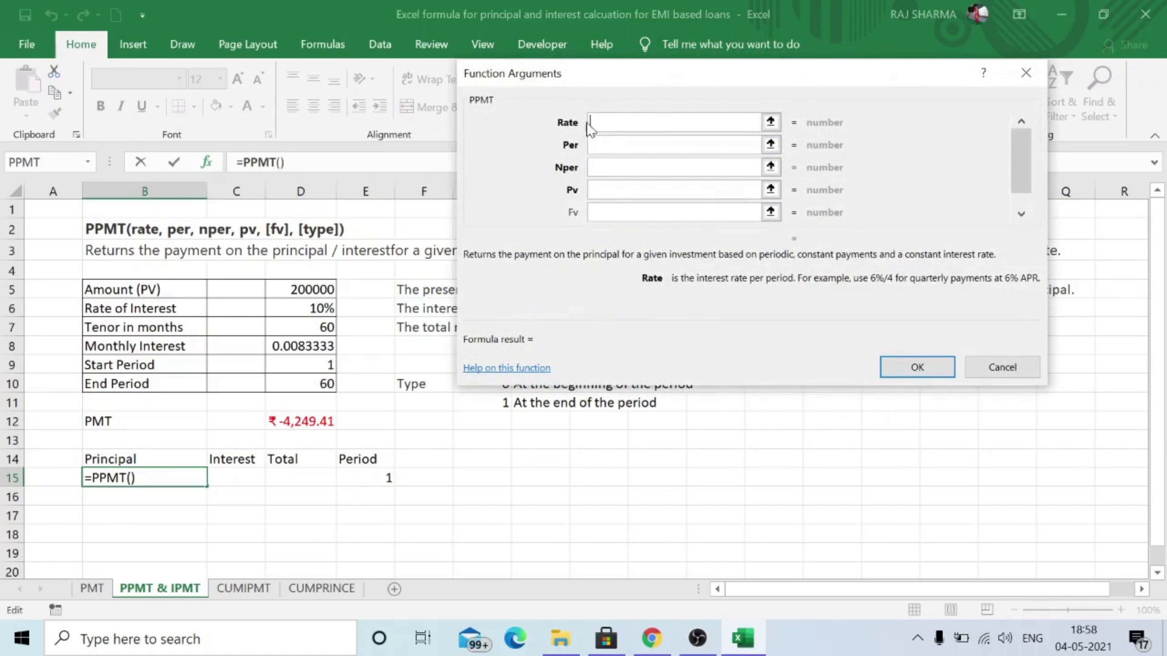
Complete the PPMT formula with Rate D6/12, Per E15, Nper D7, Pv D5 and Type 0, leaving Fv empty
{"action": "left_click", "coordinate": [320, 311]}
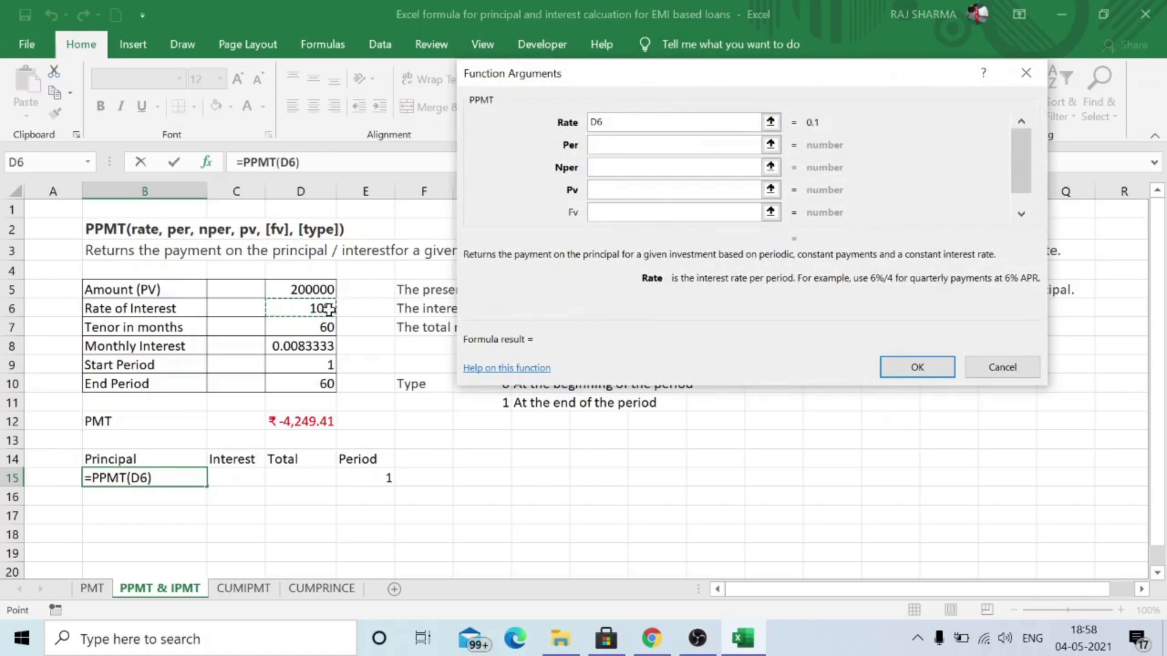
{"action": "type", "text": "/12"}
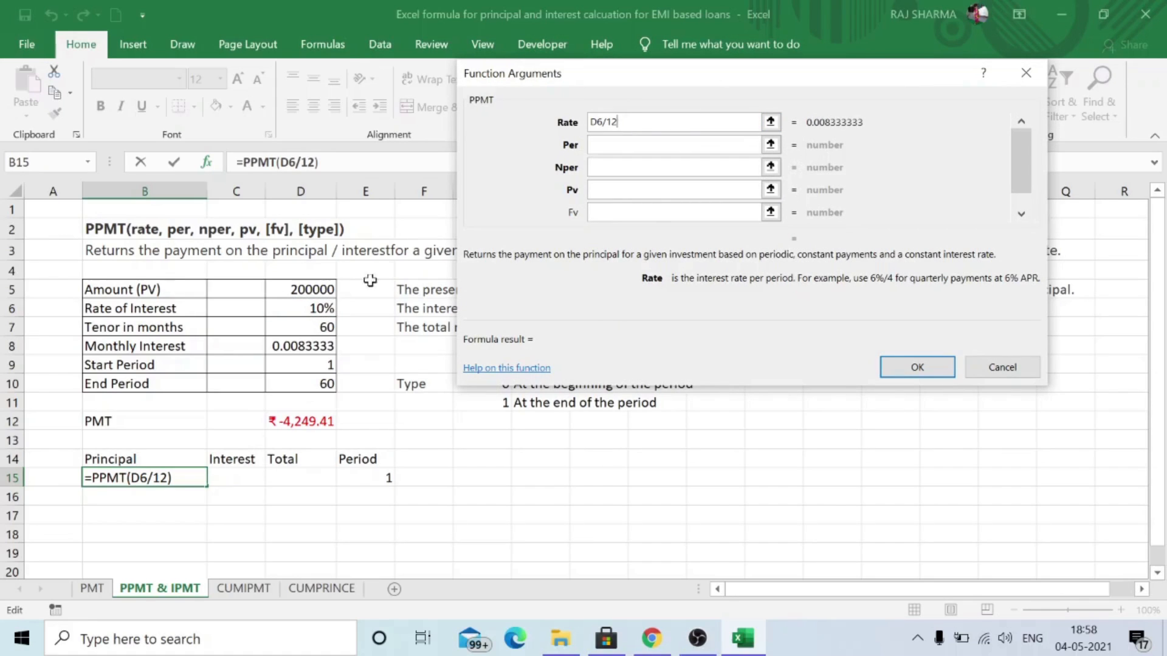
{"action": "left_click", "coordinate": [615, 146]}
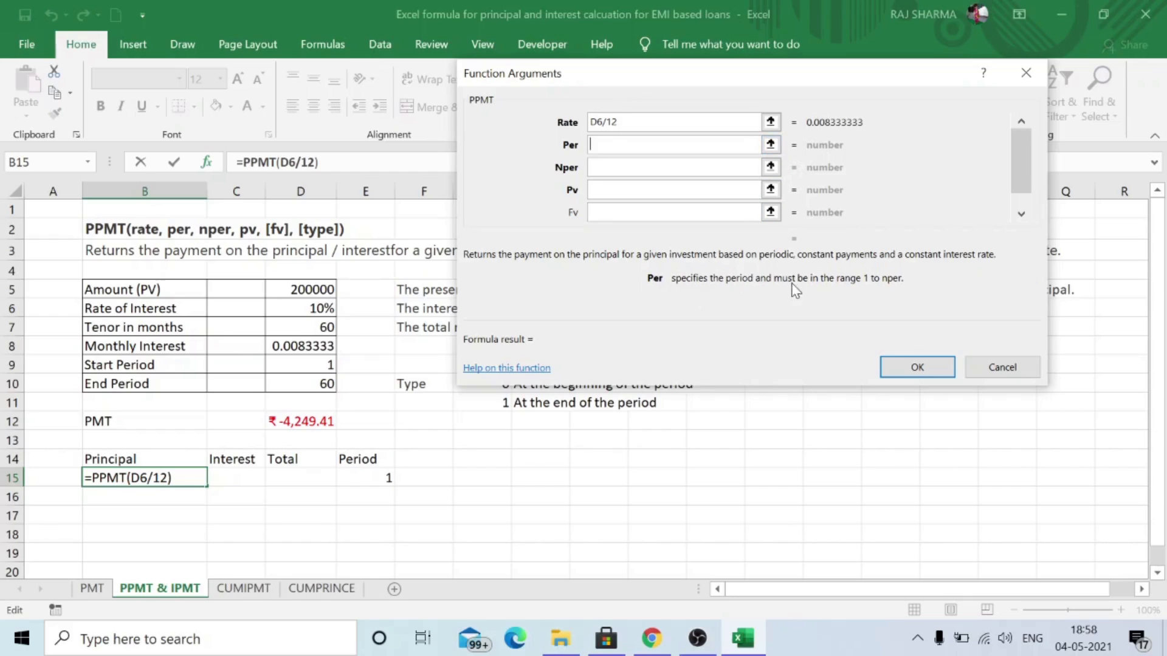
{"action": "left_click", "coordinate": [366, 475]}
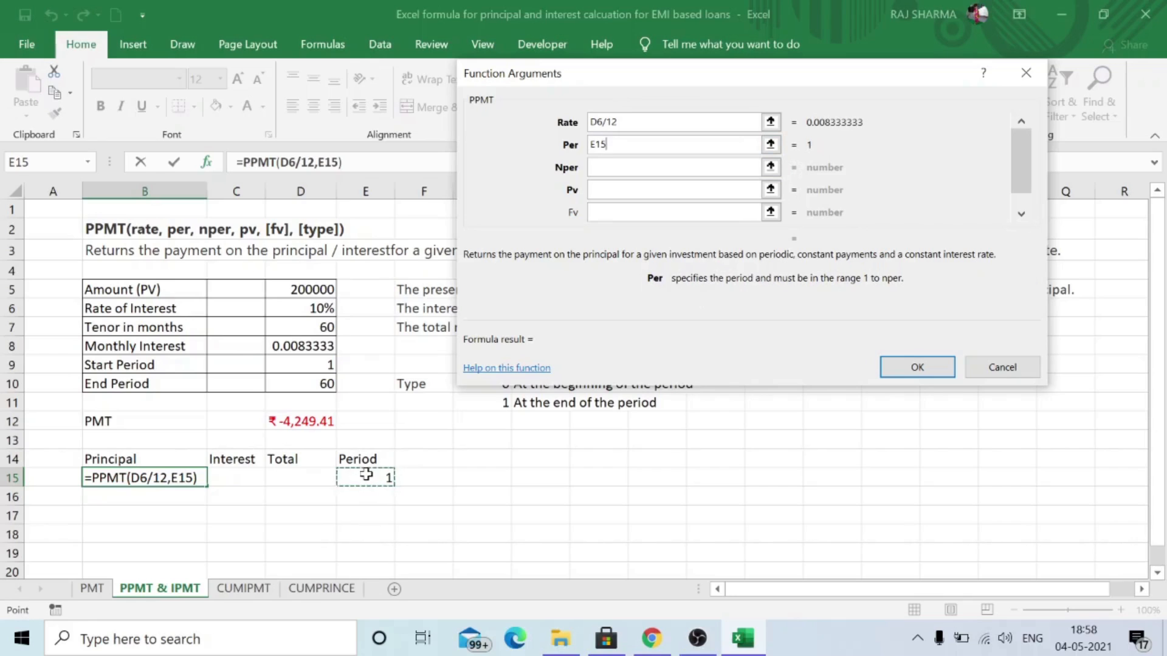
{"action": "left_click", "coordinate": [615, 169]}
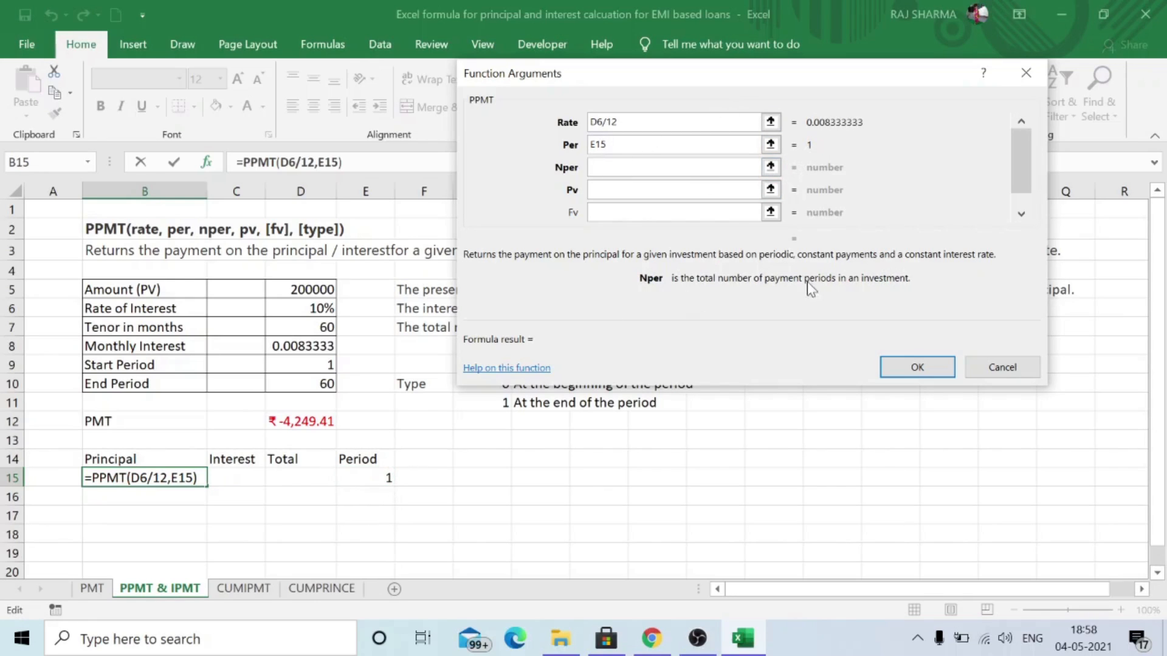
{"action": "left_click", "coordinate": [318, 325]}
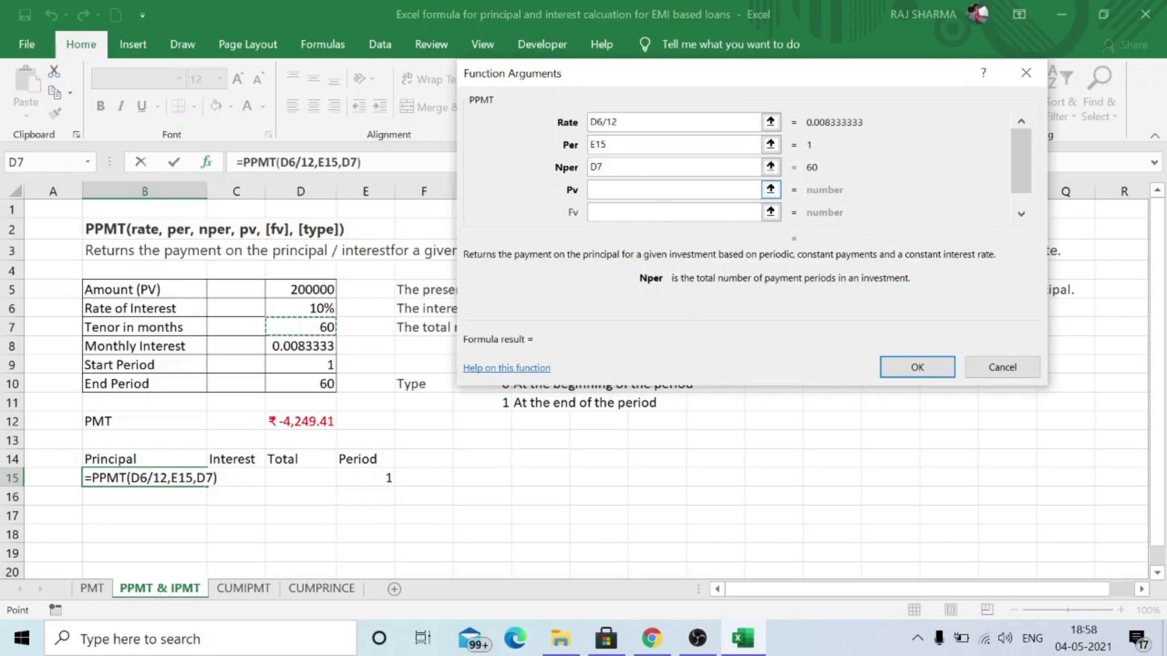
{"action": "left_click", "coordinate": [623, 190]}
{"action": "left_click", "coordinate": [332, 293]}
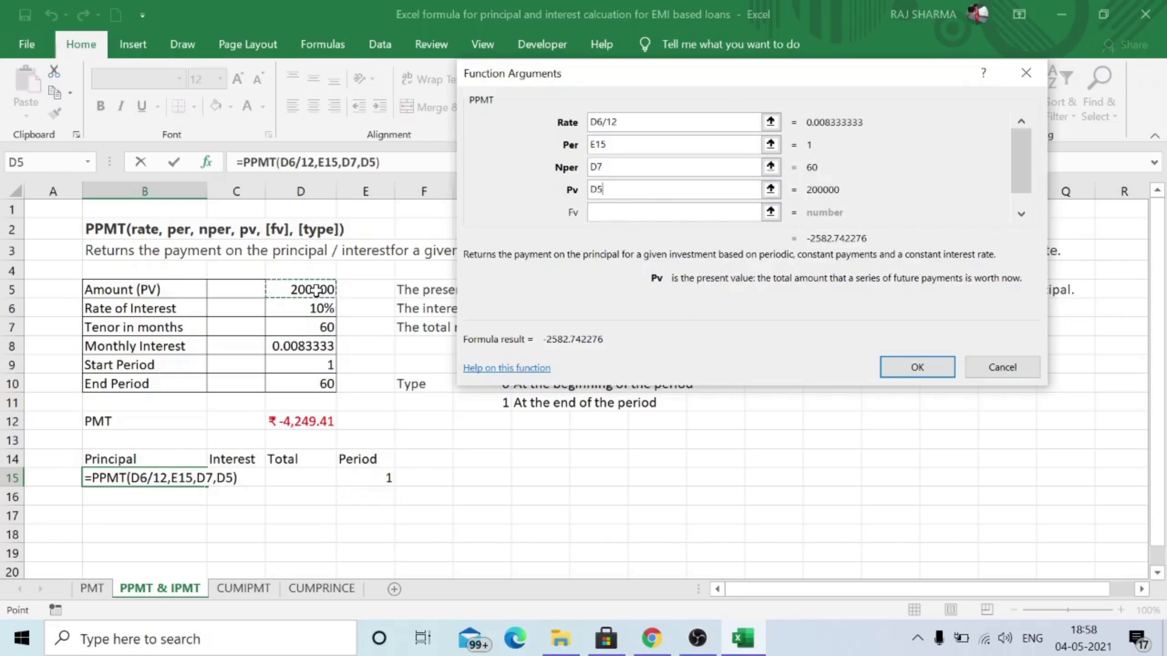
{"action": "left_click", "coordinate": [1021, 214]}
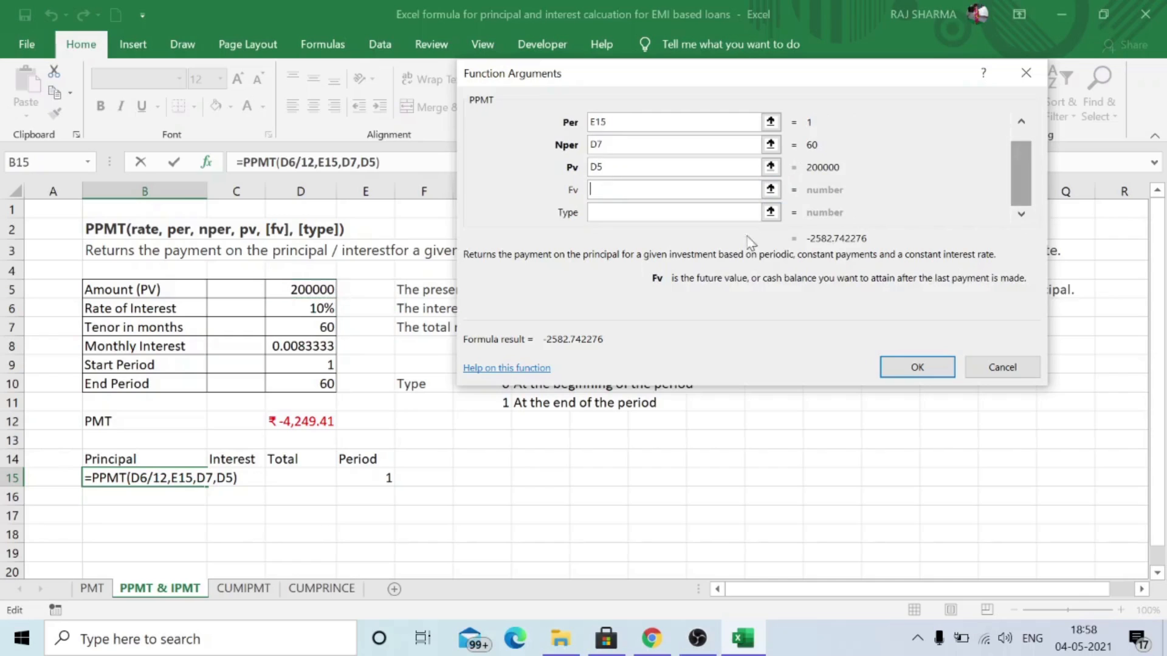
{"action": "left_click", "coordinate": [601, 213]}
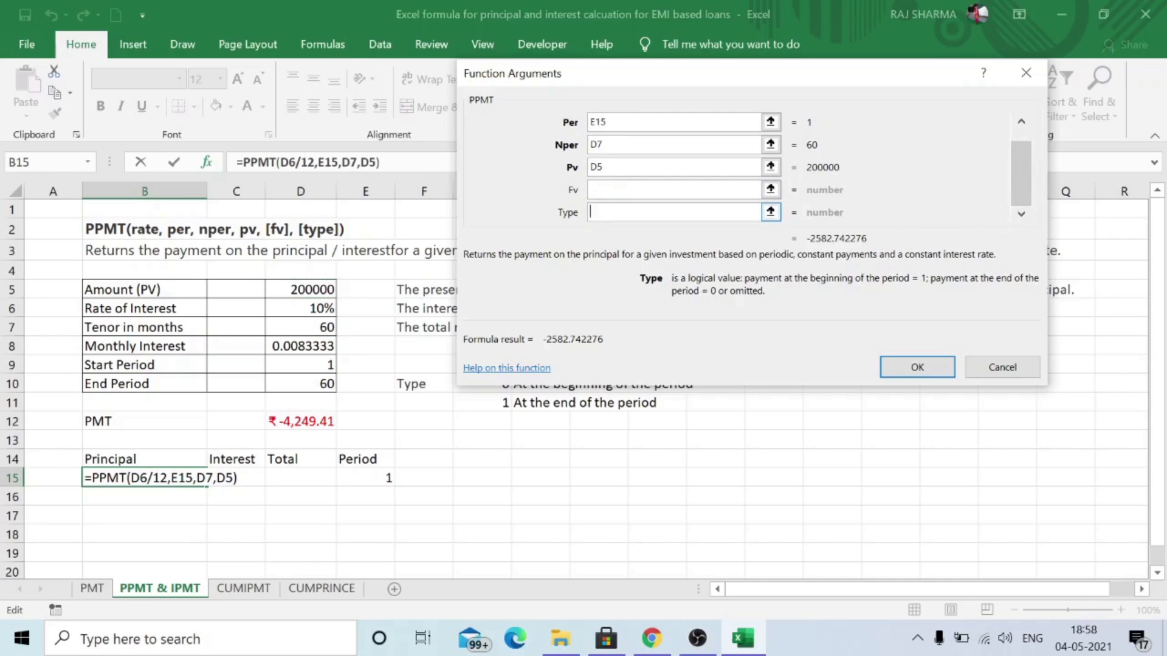
{"action": "type", "text": "0"}
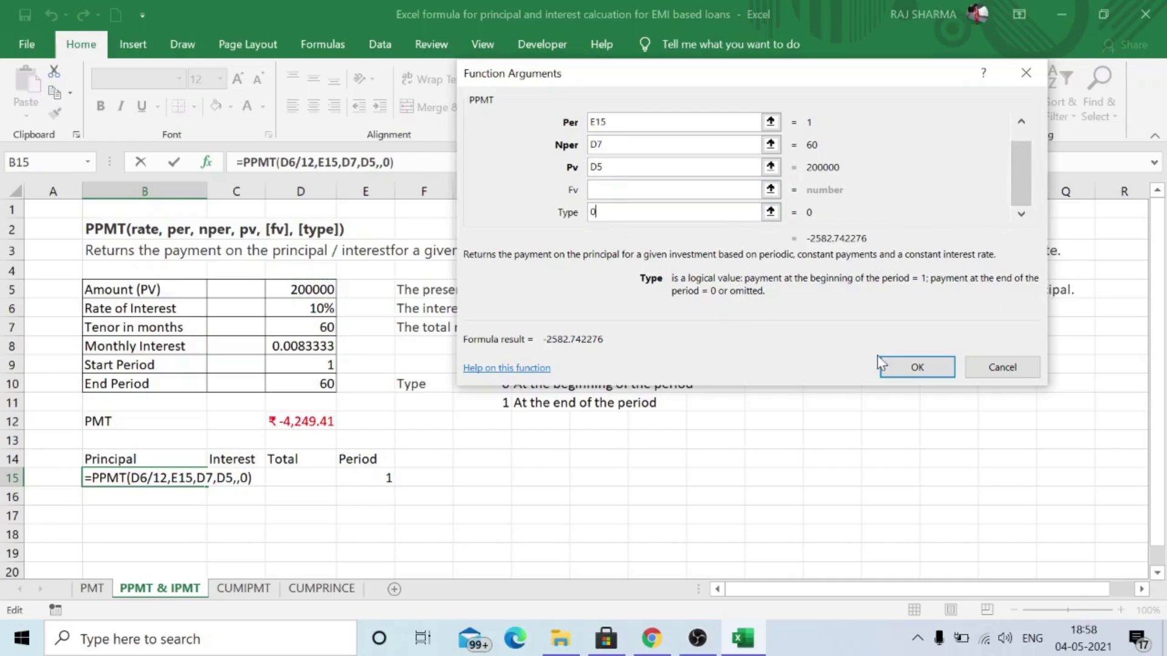
{"action": "left_click", "coordinate": [917, 367]}
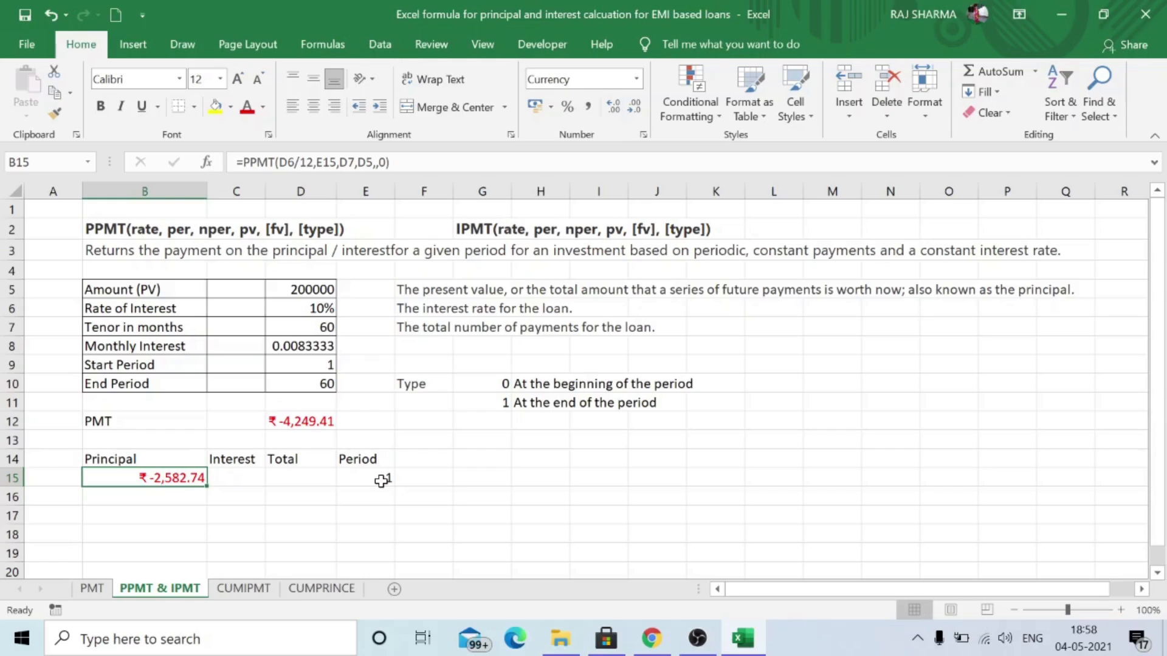
Start a formula in cell C15 under Interest and insert the financial function IPMT
{"action": "left_click", "coordinate": [243, 477]}
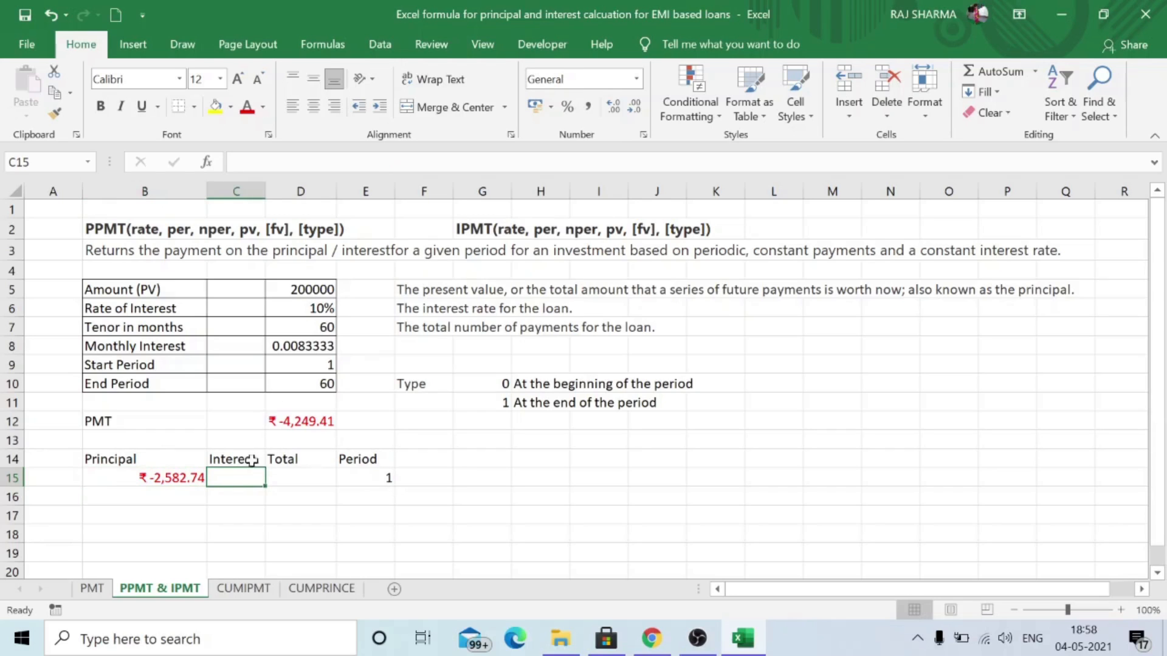
{"action": "type", "text": "="}
{"action": "left_click", "coordinate": [207, 161]}
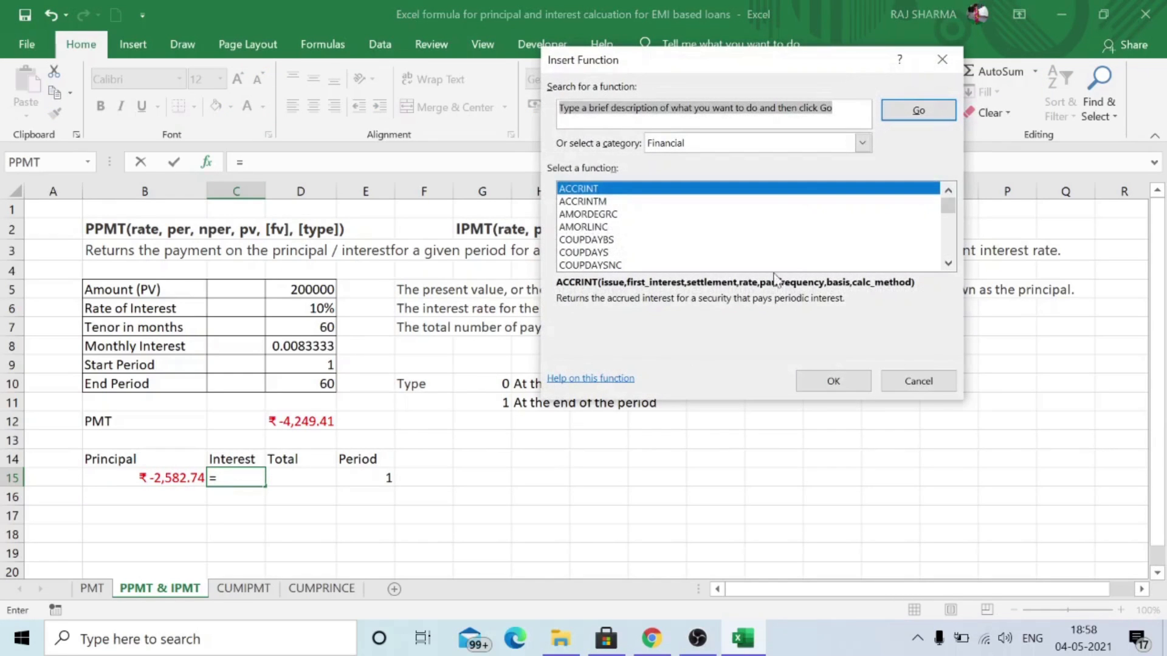
{"action": "scroll", "coordinate": [695, 236], "scroll_direction": "down", "scroll_amount": 7}
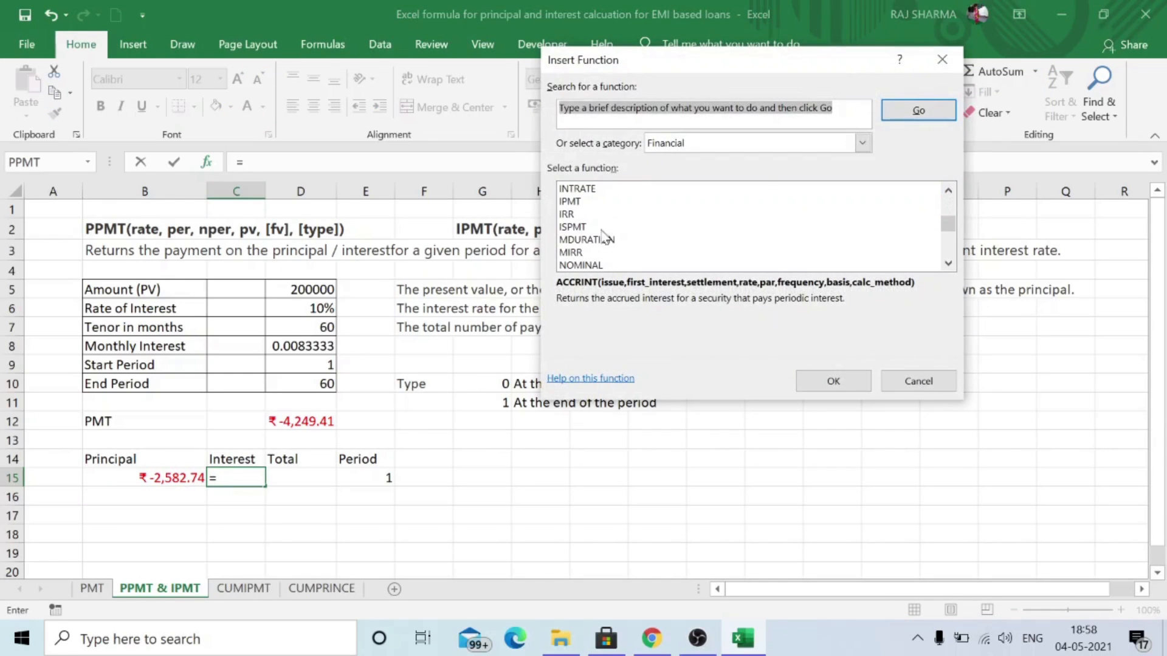
{"action": "left_click", "coordinate": [563, 202]}
{"action": "left_click", "coordinate": [826, 382]}
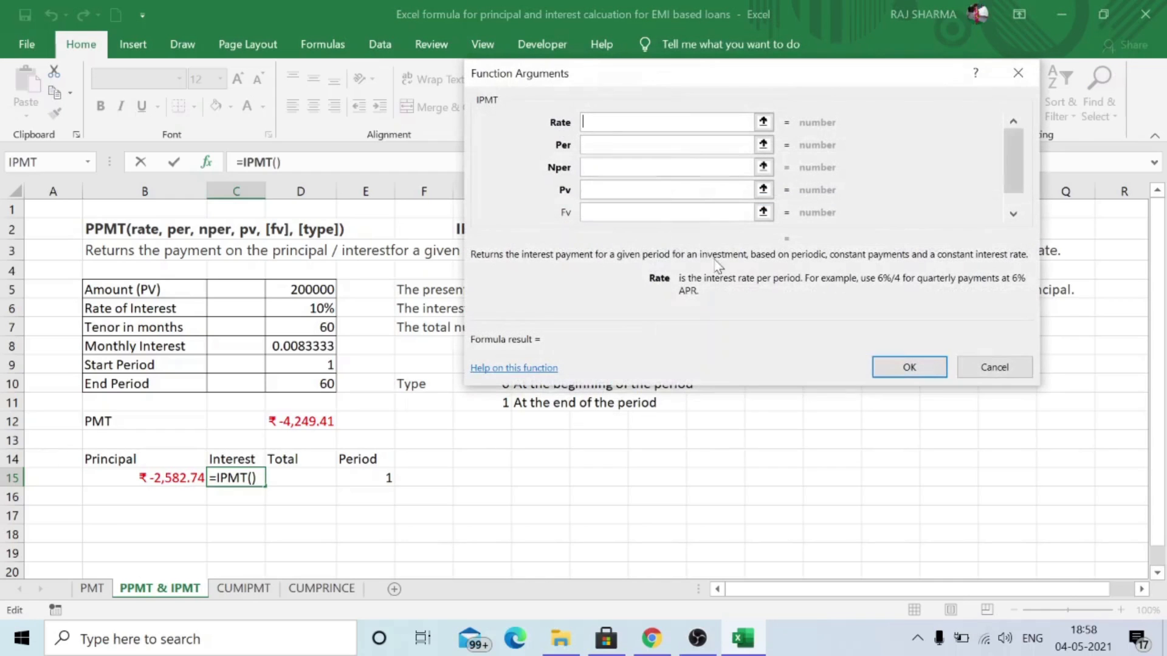
Complete the IPMT formula with Rate D6/12, Per E15, Nper D7, Pv D5 and Type 0, leaving Fv empty
{"action": "left_click", "coordinate": [315, 308]}
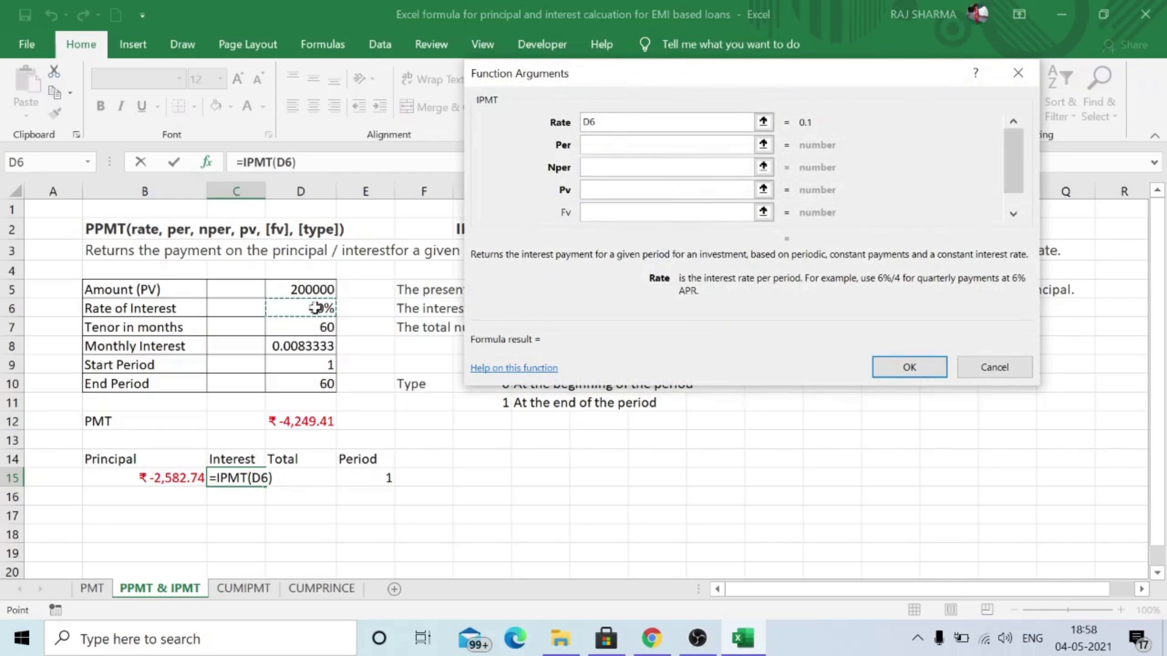
{"action": "type", "text": "/12"}
{"action": "left_click", "coordinate": [609, 146]}
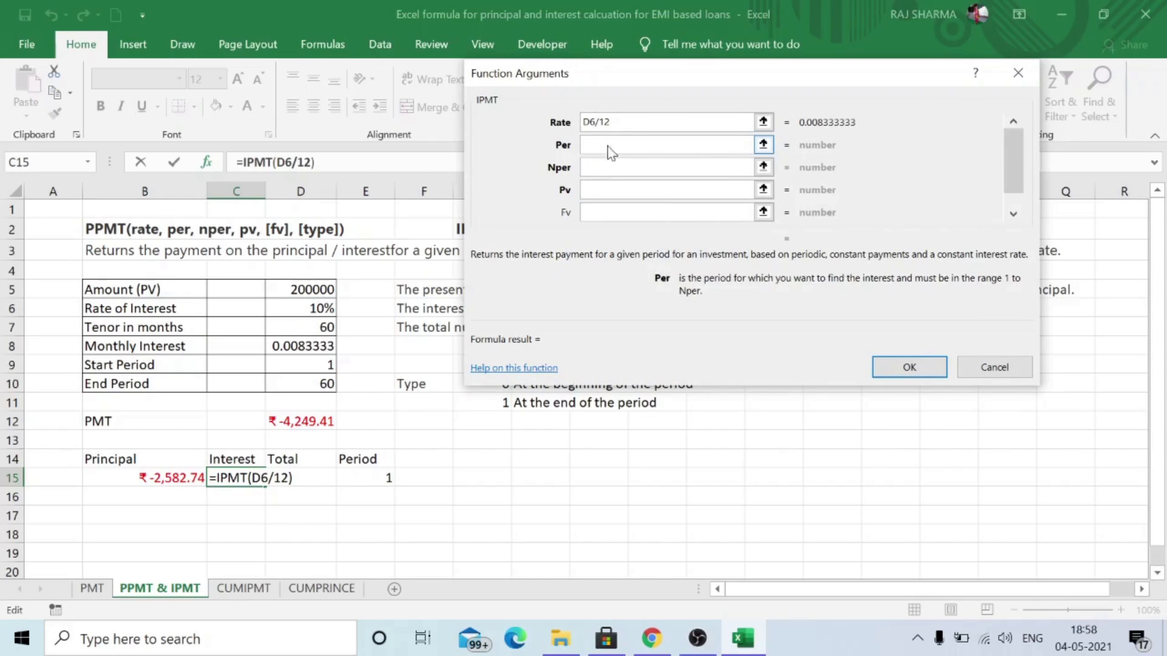
{"action": "left_click", "coordinate": [370, 478]}
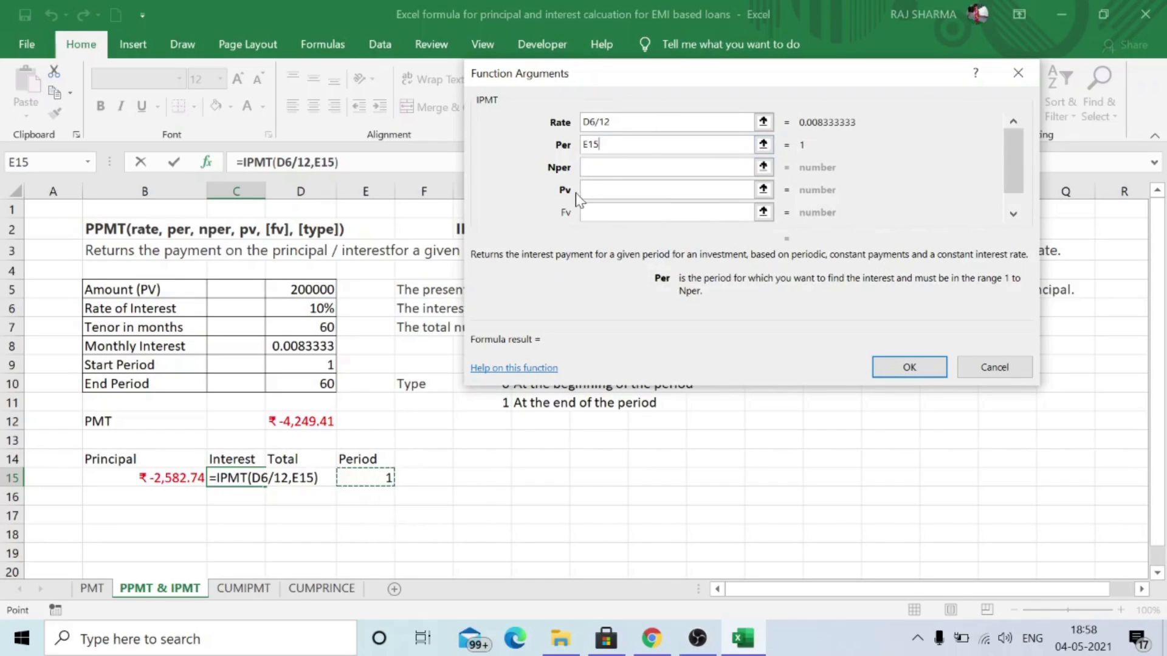
{"action": "left_click", "coordinate": [614, 168]}
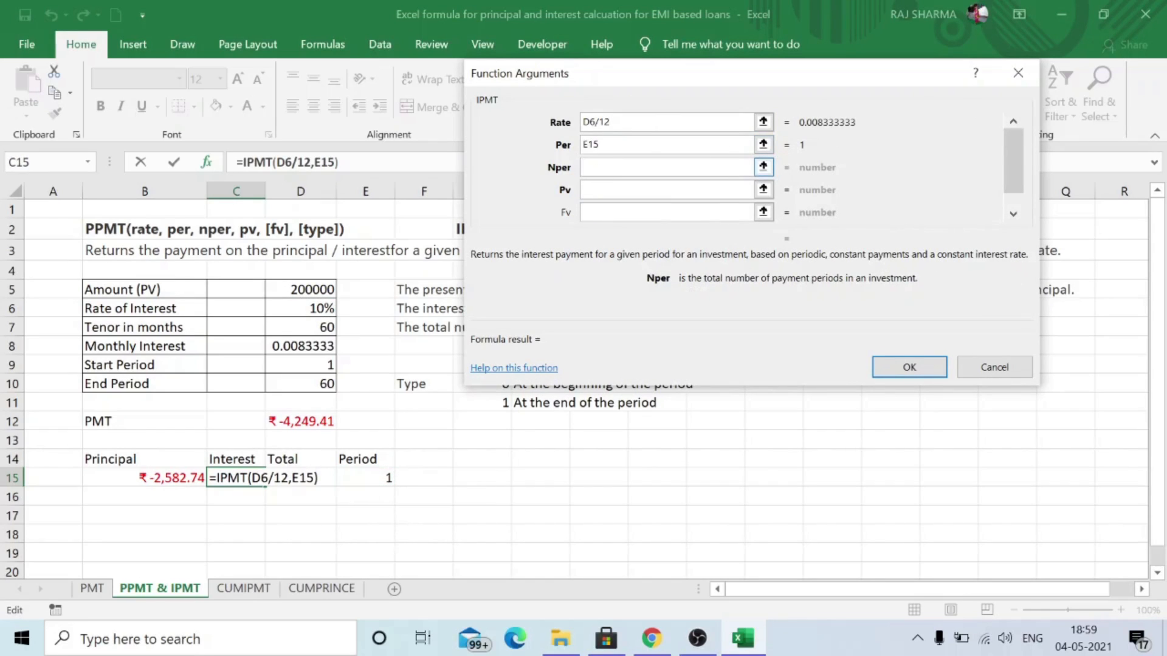
{"action": "left_click", "coordinate": [304, 329]}
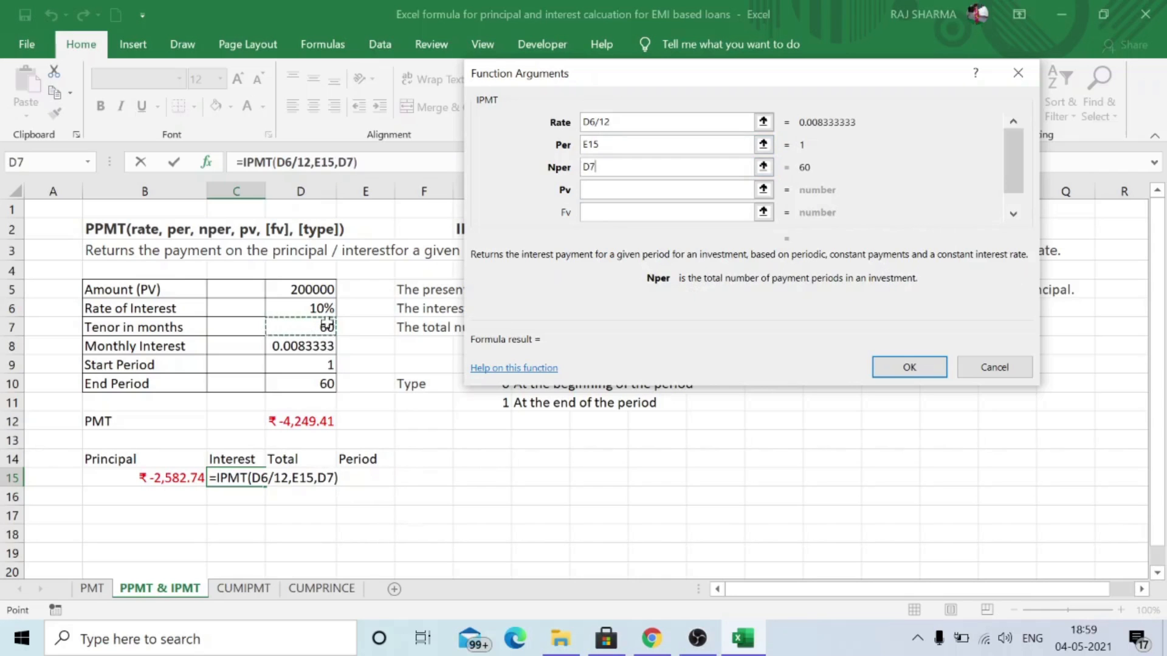
{"action": "key", "text": "Tab"}
{"action": "left_click", "coordinate": [302, 291]}
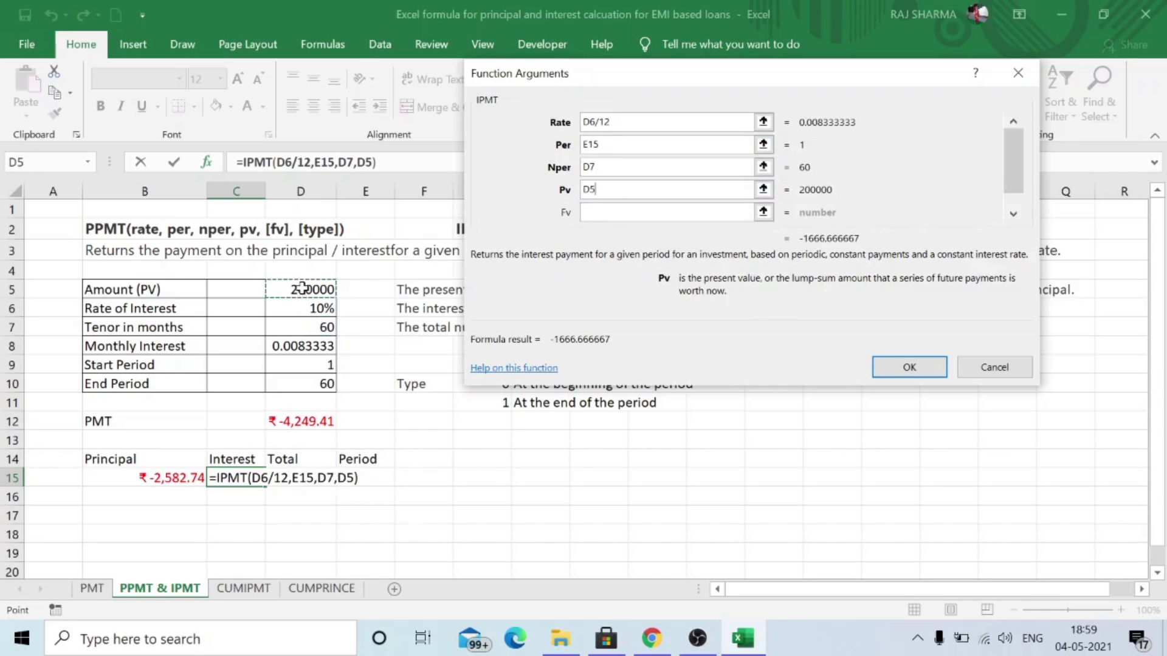
{"action": "scroll", "coordinate": [1008, 152], "scroll_direction": "down", "scroll_amount": 2}
{"action": "key", "text": "Tab"}
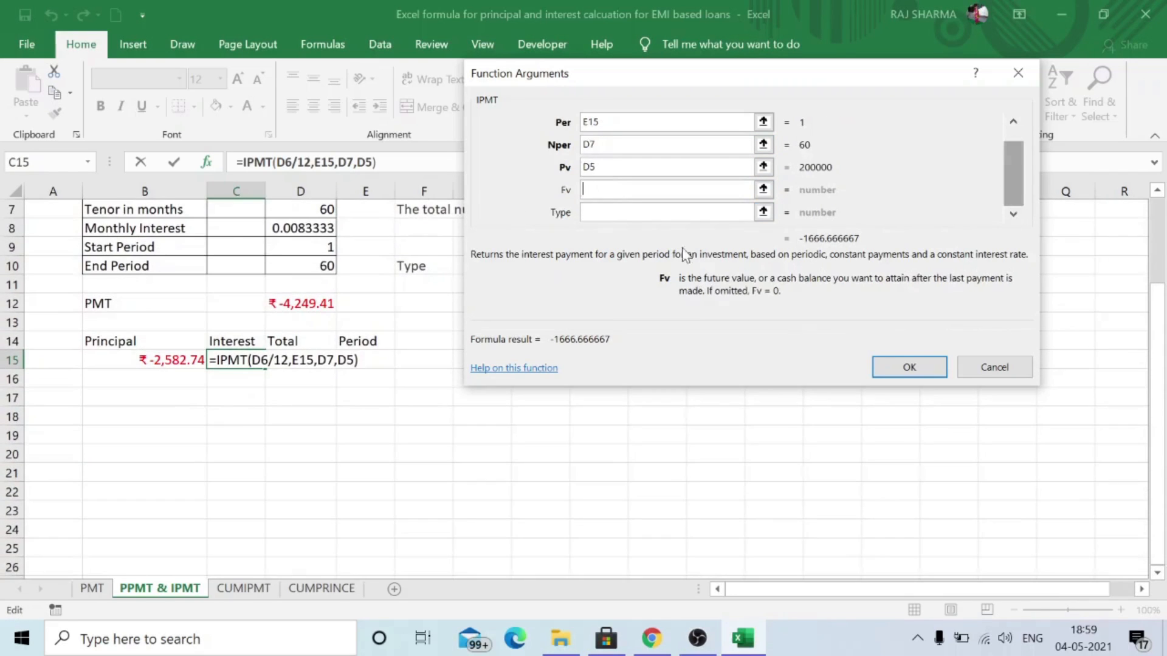
{"action": "key", "text": "Tab"}
{"action": "type", "text": "0"}
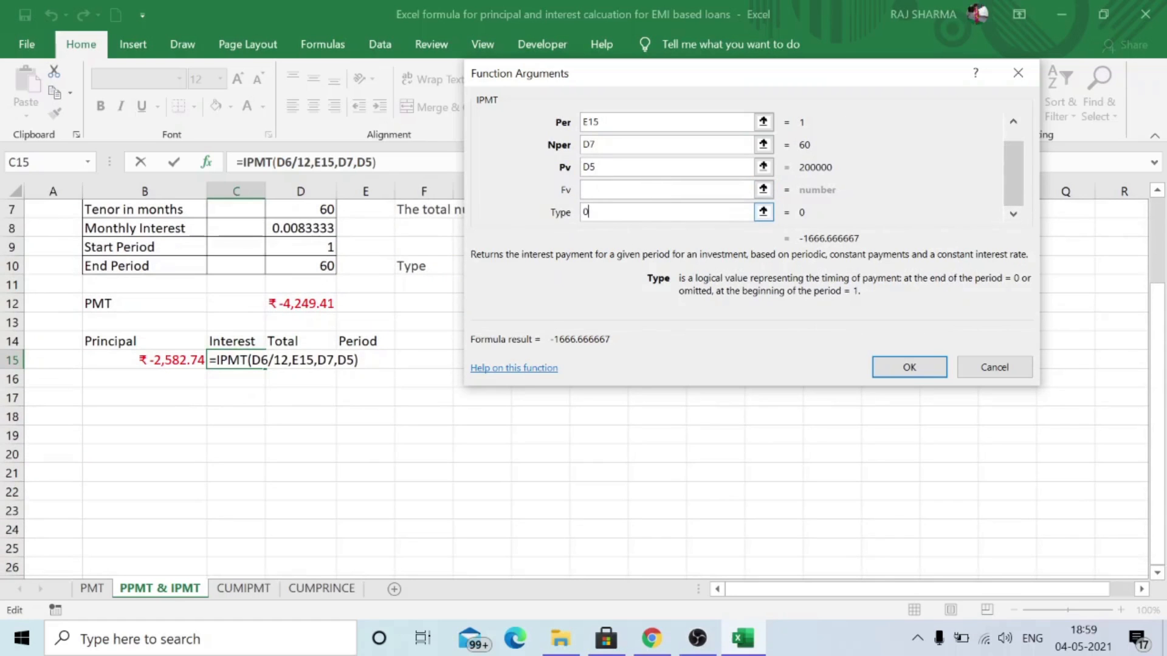
{"action": "left_click", "coordinate": [909, 367]}
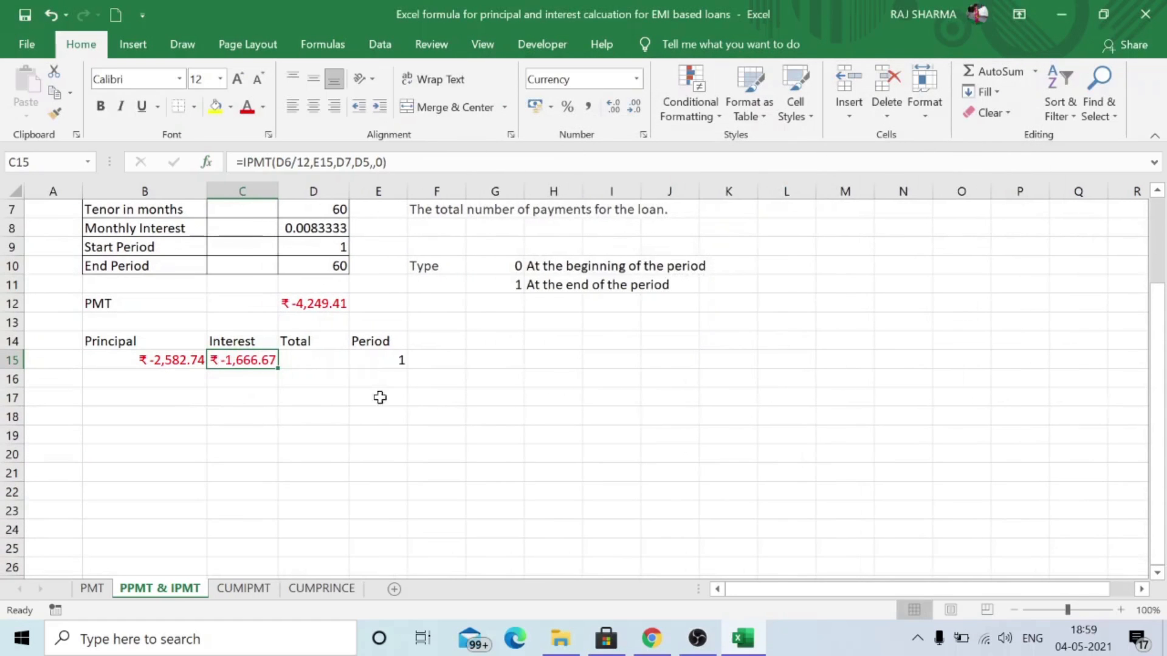
Add principal and interest in cell D15 under Total with =B15+C15 and compare it with the PMT in D12
{"action": "scroll", "coordinate": [383, 396], "scroll_direction": "up", "scroll_amount": 1}
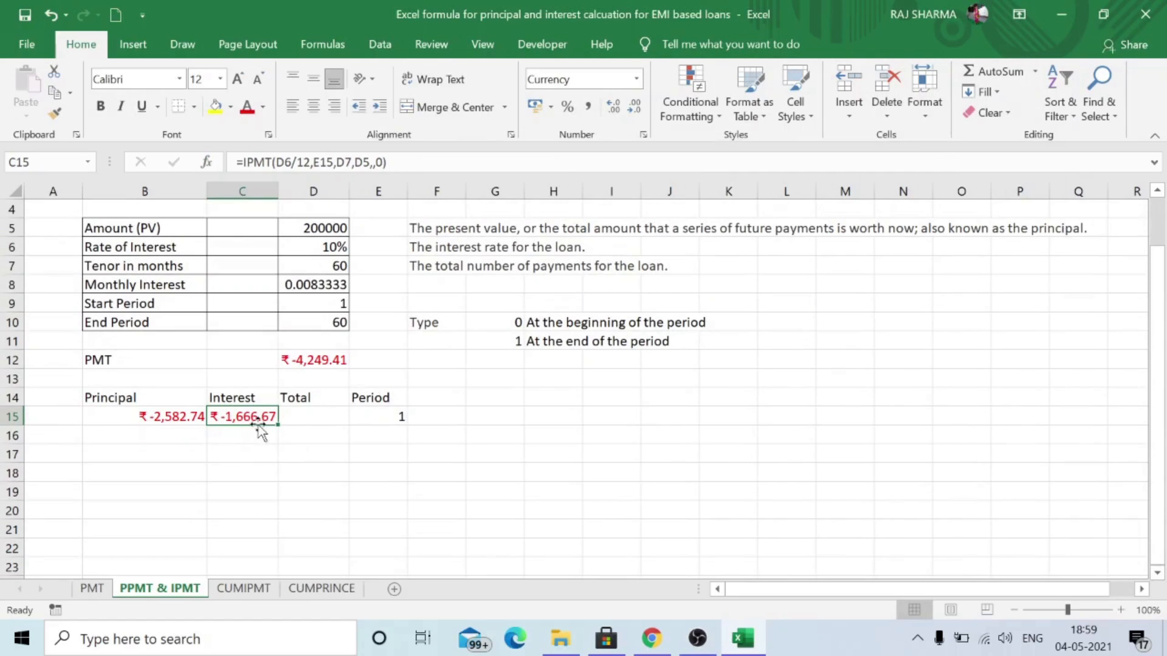
{"action": "left_click", "coordinate": [305, 413]}
{"action": "type", "text": "="}
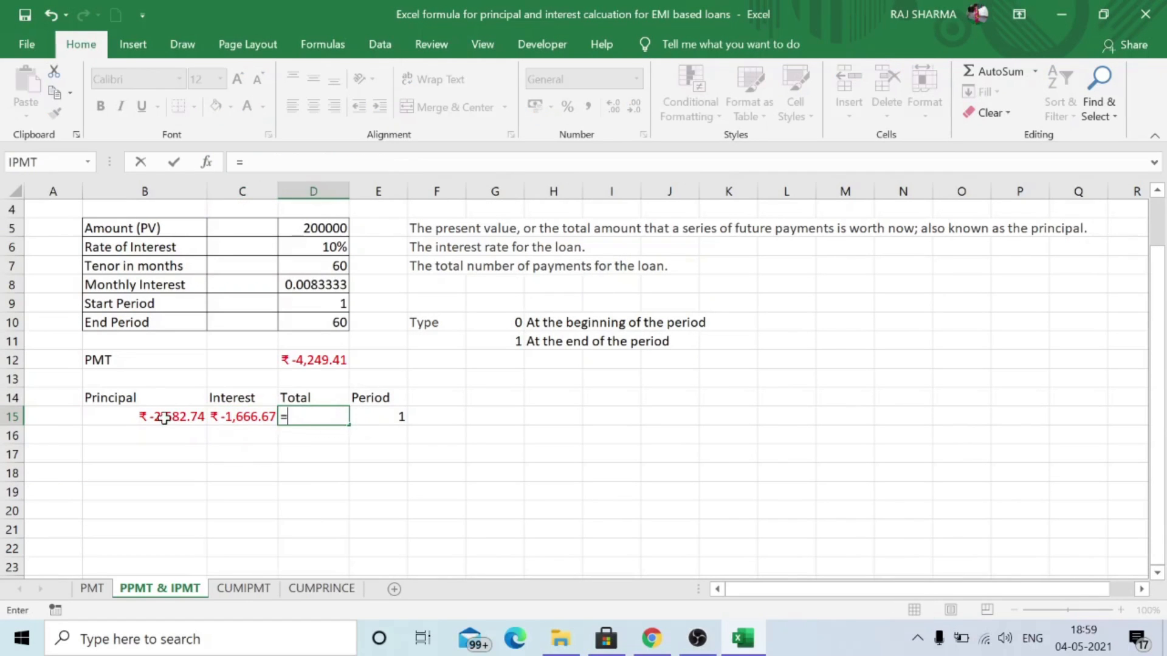
{"action": "left_click", "coordinate": [161, 414]}
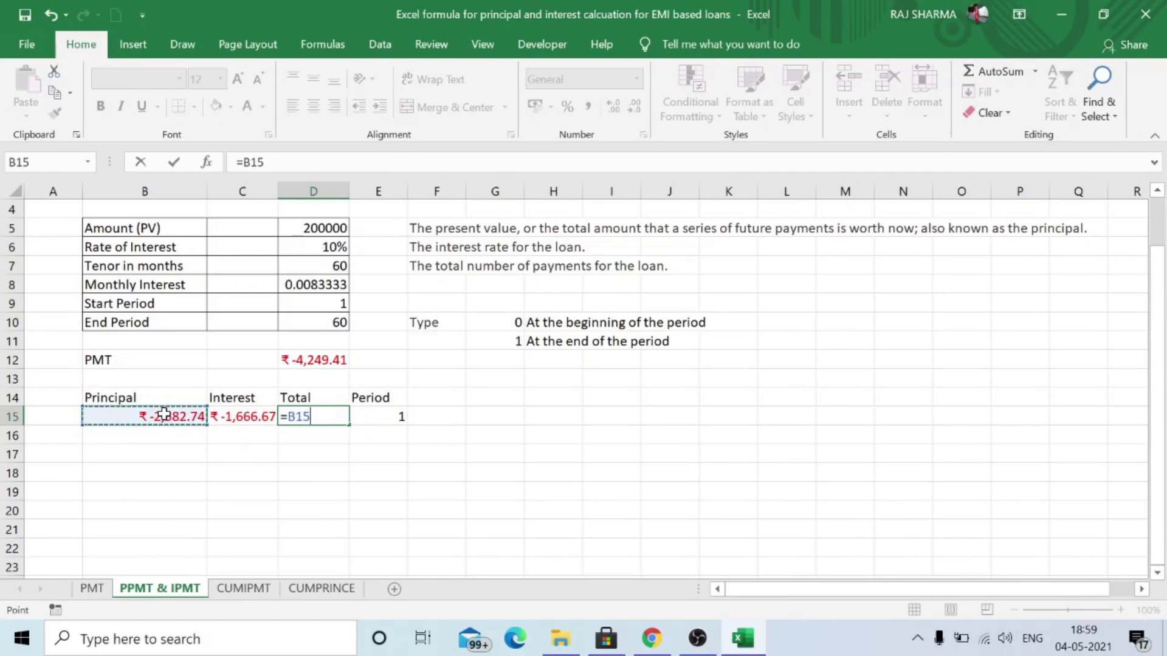
{"action": "type", "text": "+"}
{"action": "left_click", "coordinate": [245, 413]}
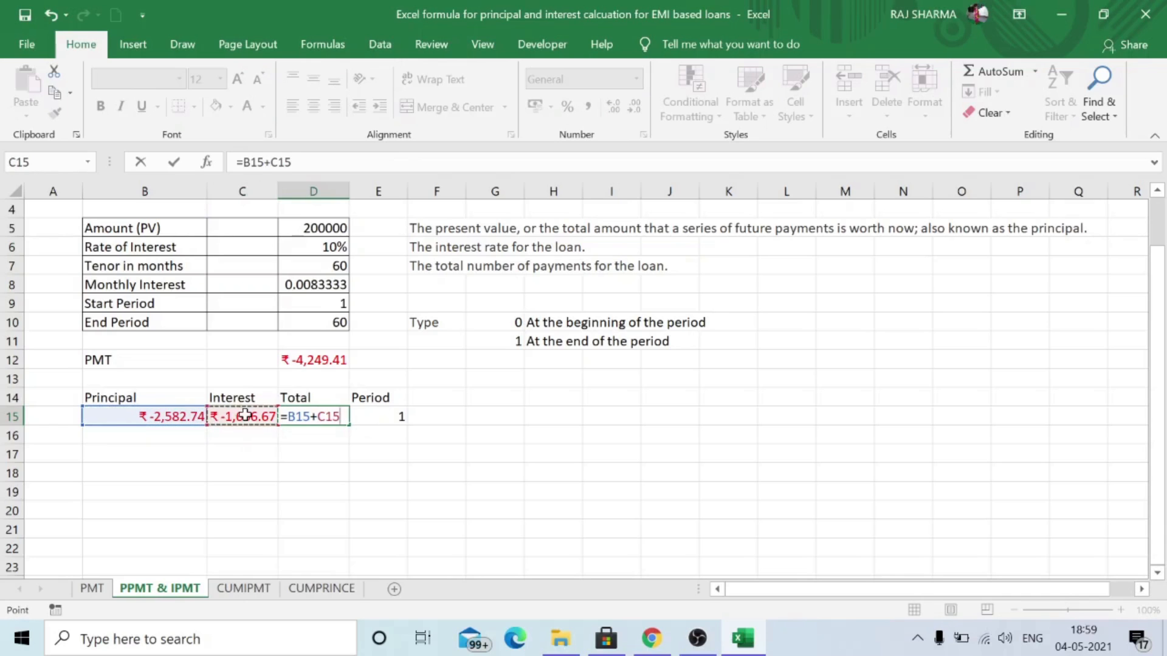
{"action": "key", "text": "Return"}
{"action": "left_click", "coordinate": [320, 421]}
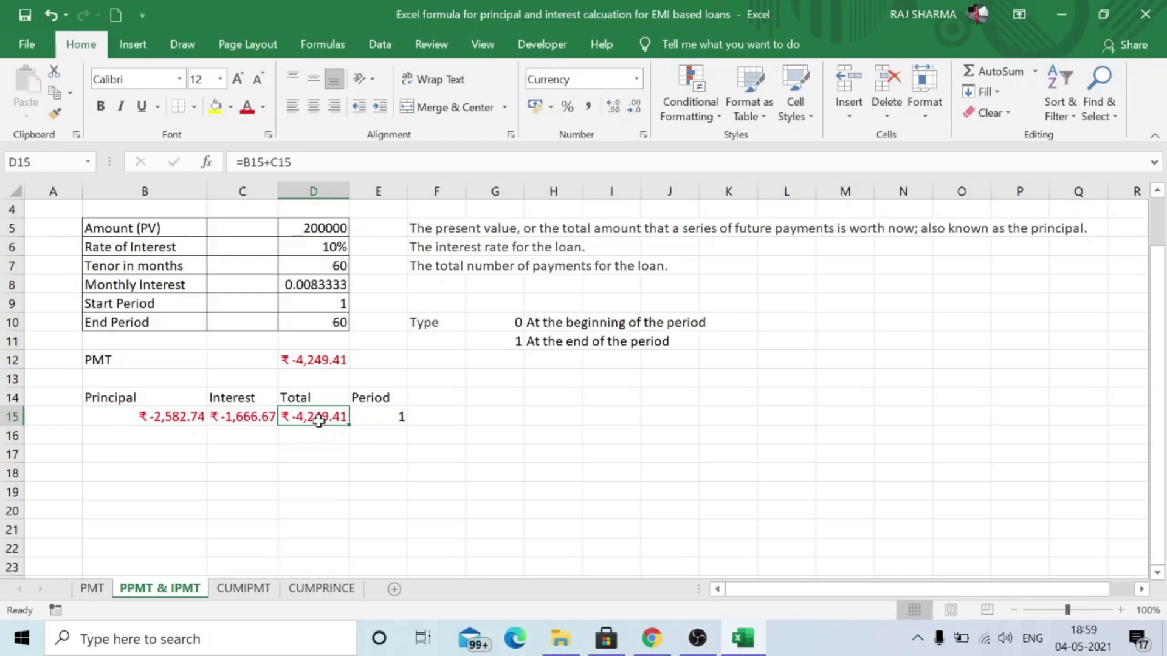
{"action": "left_click", "coordinate": [326, 361]}
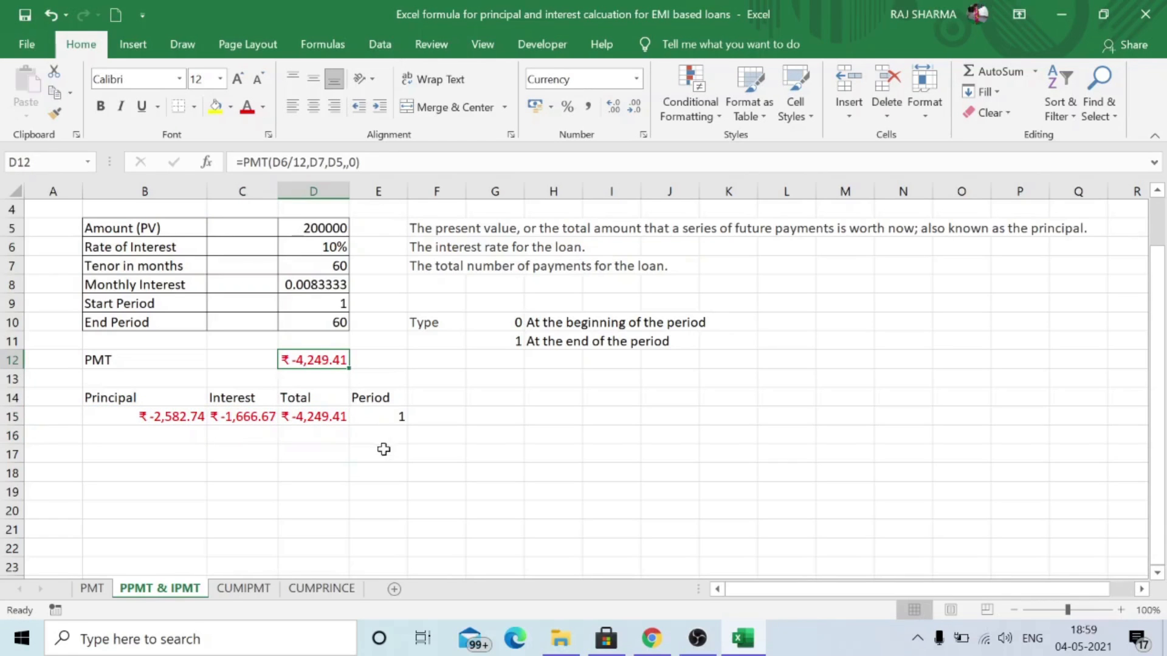
Fill the Period column from E15 down to E82 with a linear column series using step value 1
{"action": "left_click", "coordinate": [381, 417]}
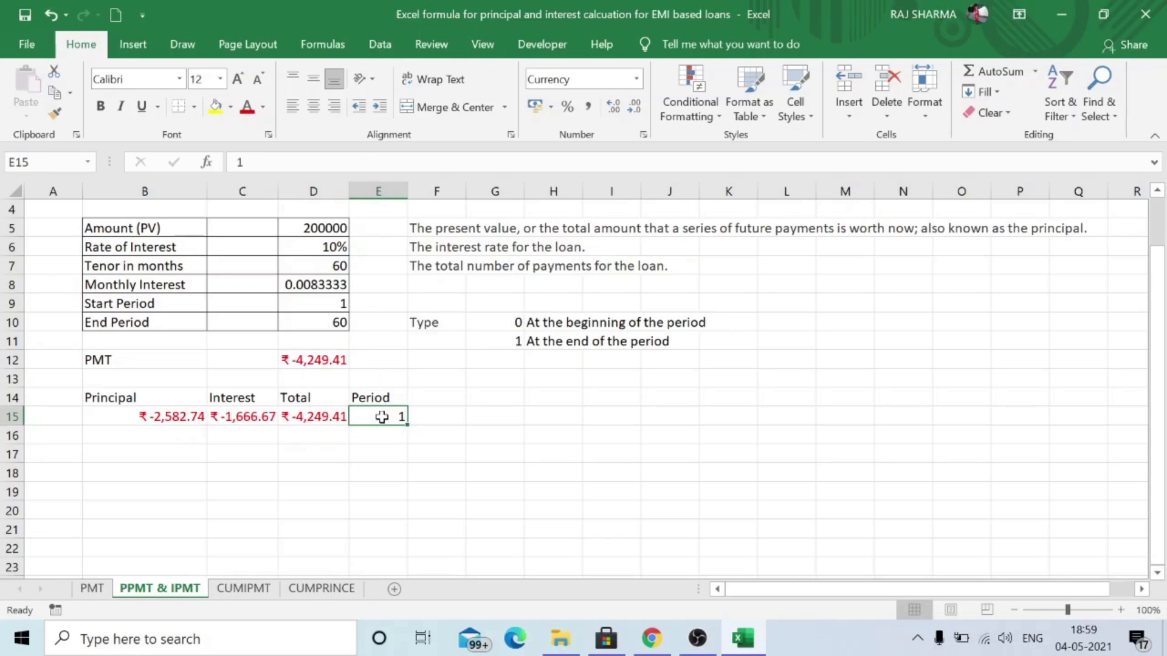
{"action": "left_click_drag", "start_coordinate": [382, 418], "coordinate": [362, 526]}
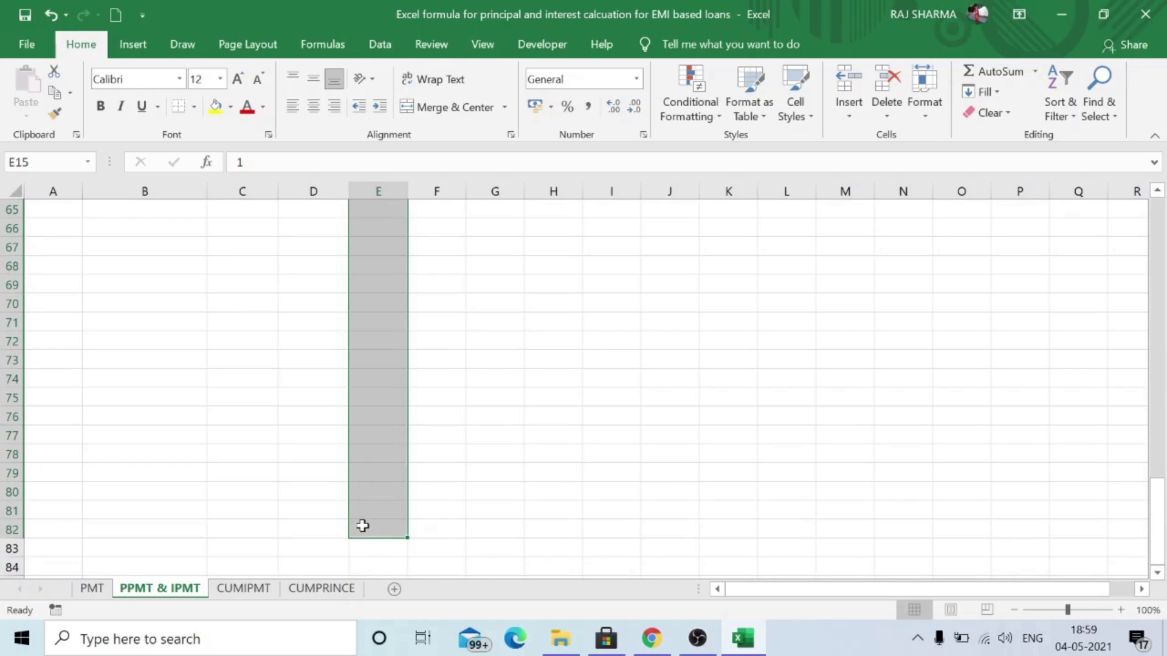
{"action": "left_click", "coordinate": [1002, 93]}
{"action": "left_click", "coordinate": [1009, 230]}
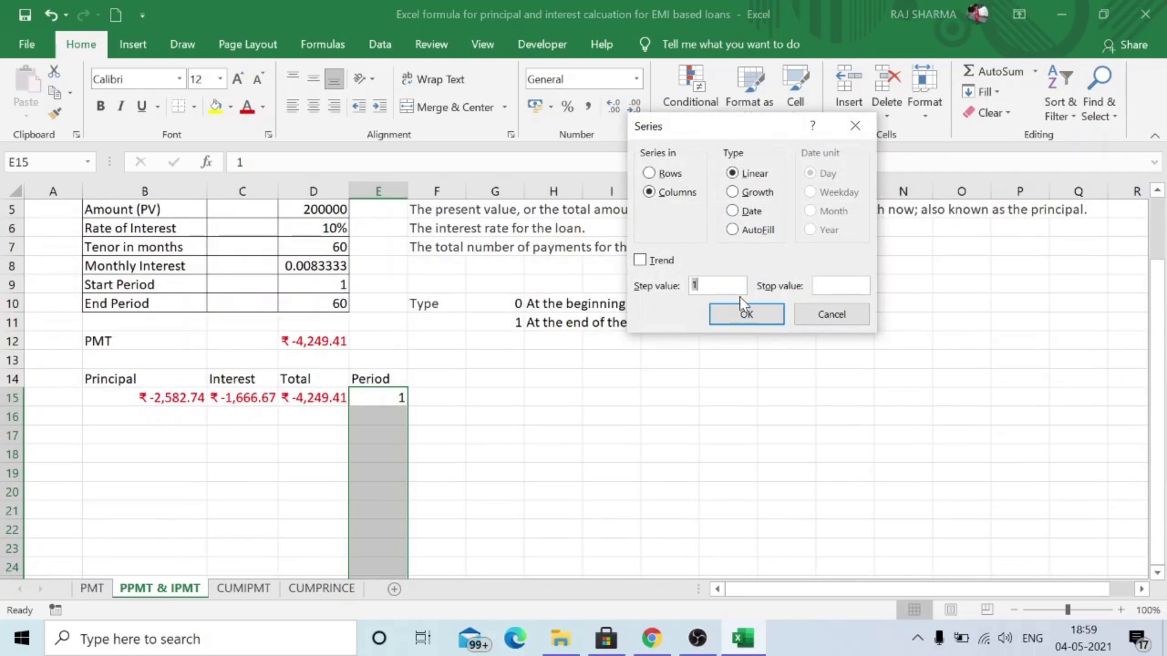
{"action": "left_click", "coordinate": [747, 316]}
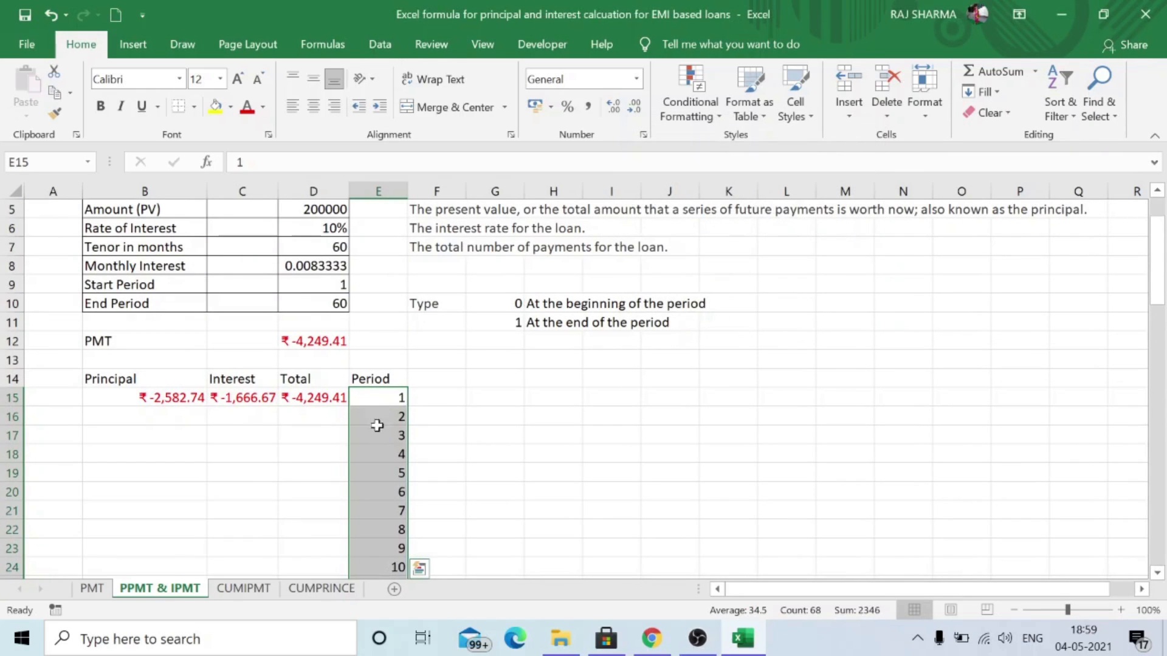
{"action": "left_click", "coordinate": [374, 397]}
{"action": "left_click", "coordinate": [389, 416]}
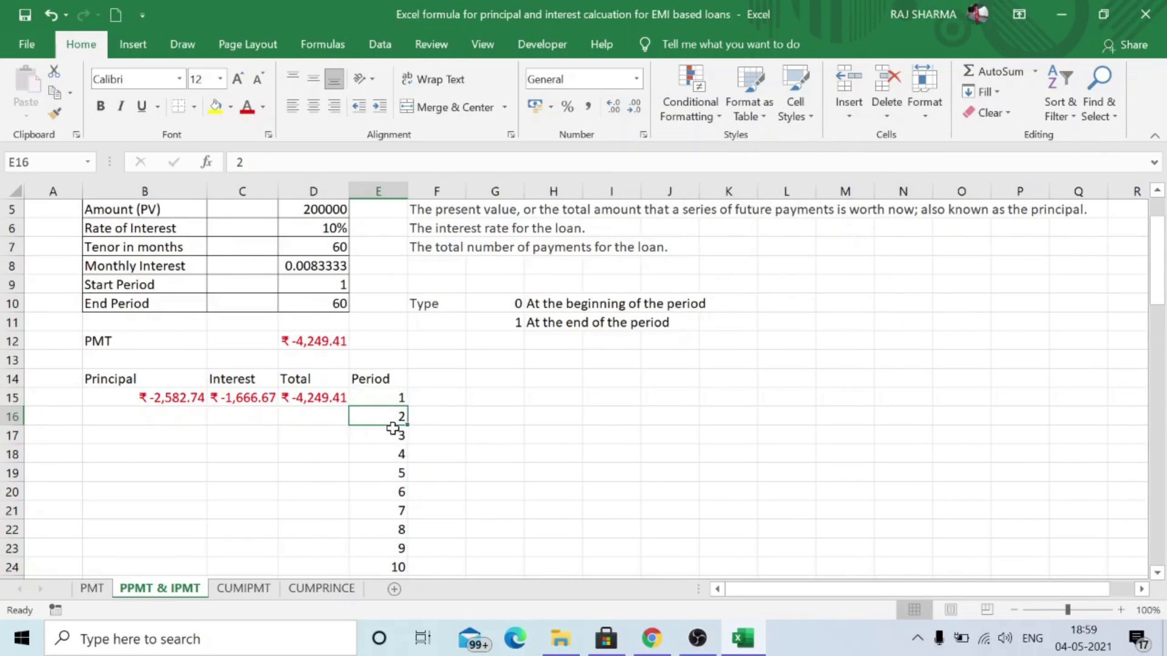
{"action": "left_click", "coordinate": [390, 435]}
{"action": "left_click", "coordinate": [394, 473]}
{"action": "left_click", "coordinate": [388, 493]}
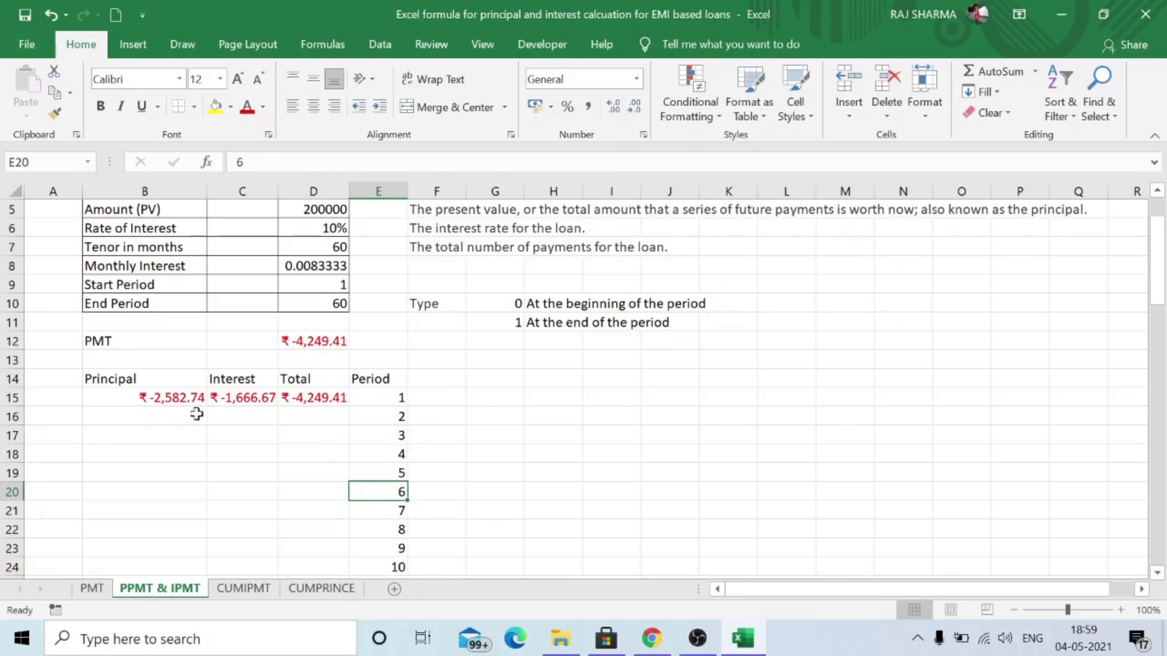
Make the Rate reference in the PPMT formula of cell B15 absolute as $D$6
{"action": "left_click", "coordinate": [164, 398]}
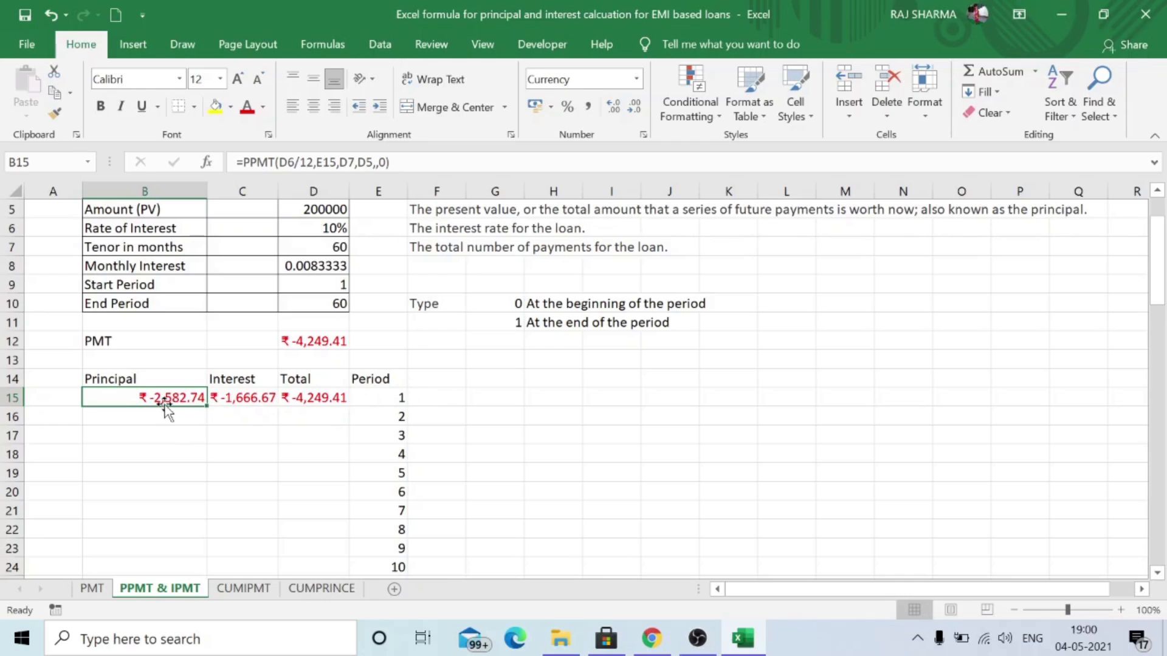
{"action": "scroll", "coordinate": [314, 324], "scroll_direction": "up", "scroll_amount": 1}
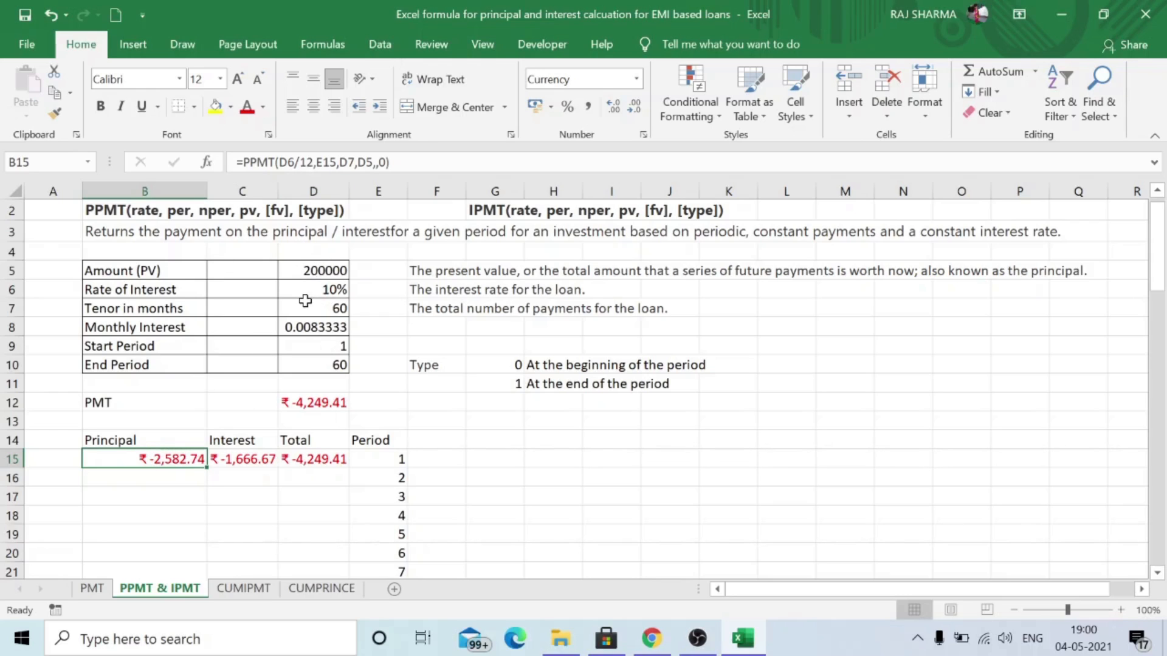
{"action": "left_click", "coordinate": [275, 163]}
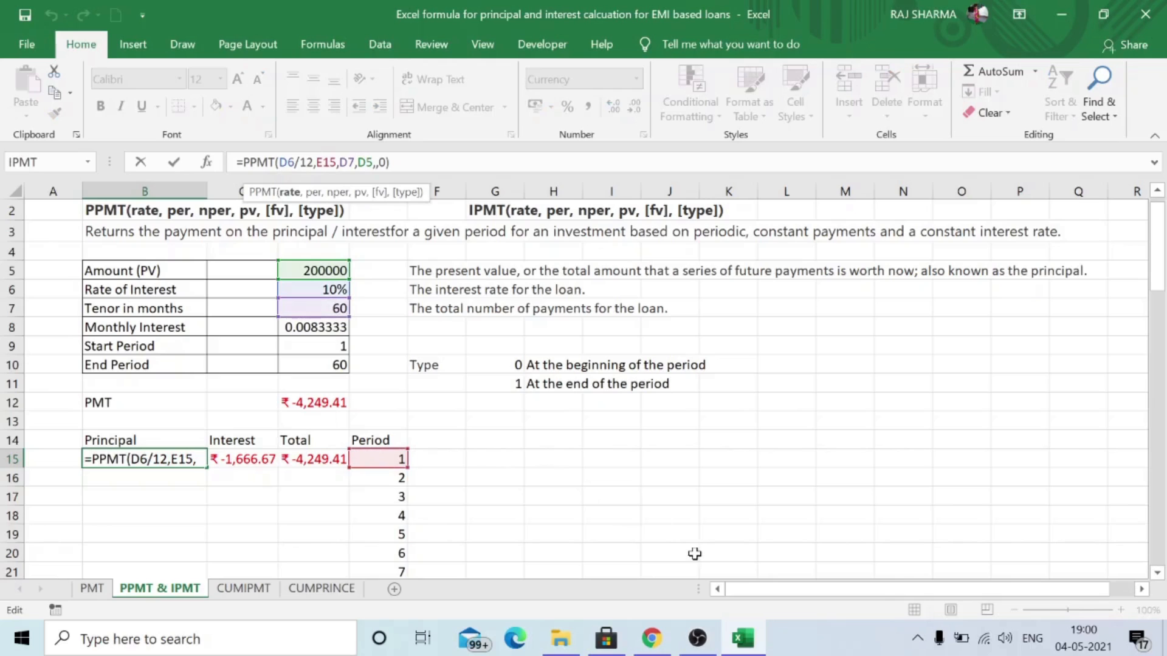
{"action": "type", "text": "$D"}
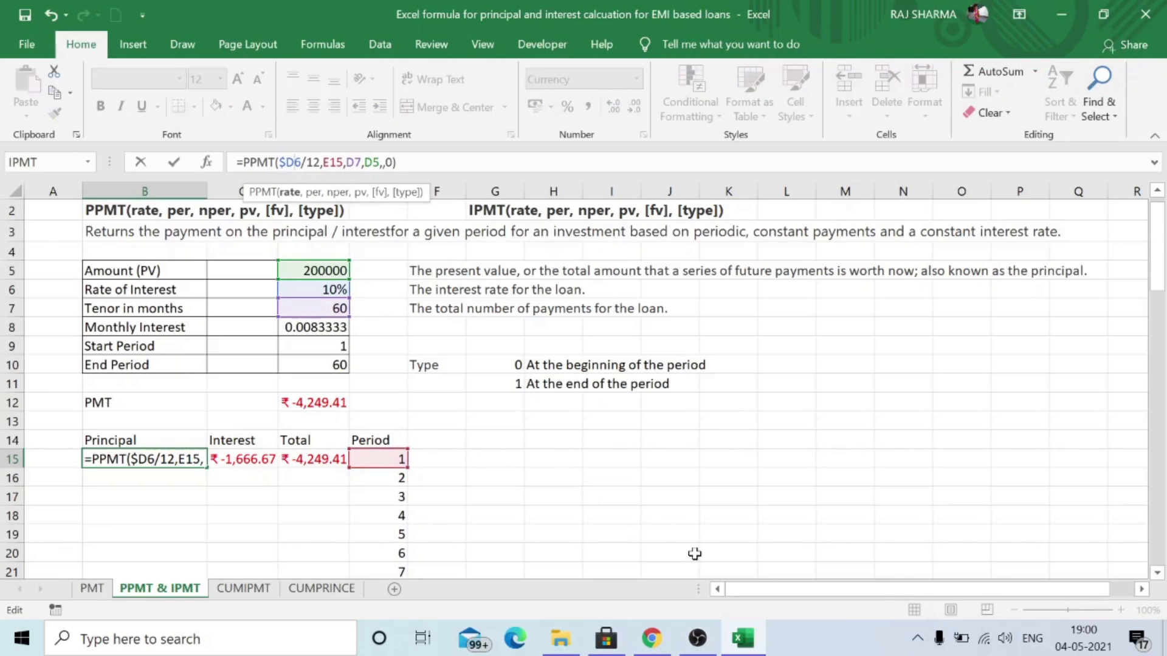
{"action": "type", "text": "$"}
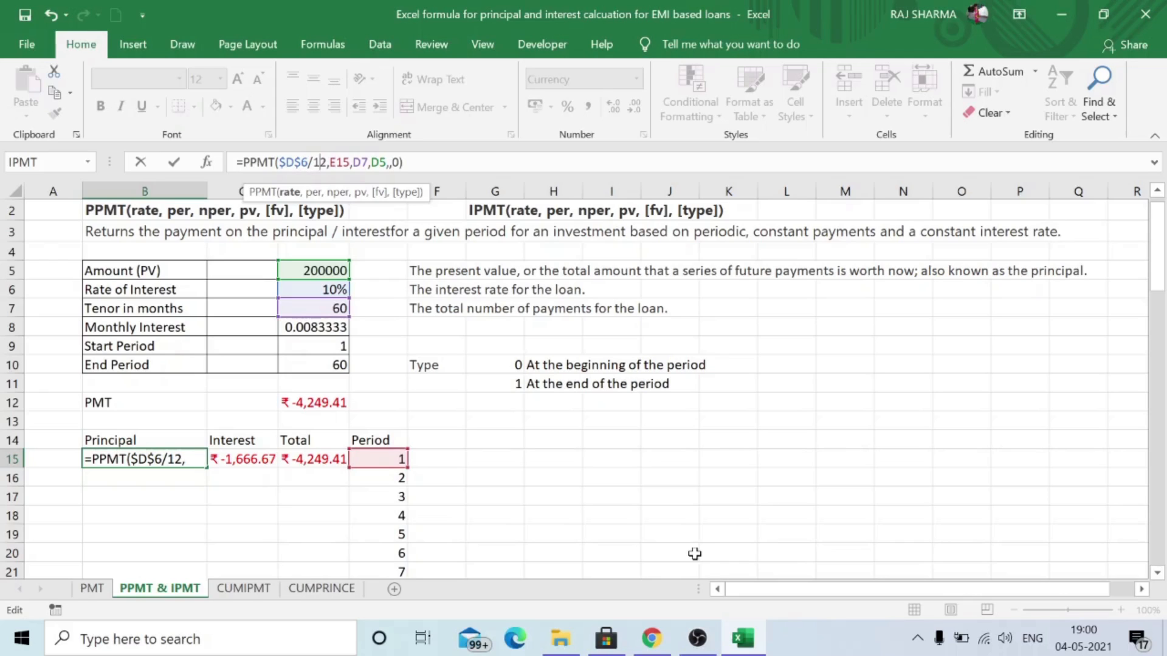
Make the Nper and Pv references in the PPMT formula of cell B15 absolute as $D$7 and $D$5
{"action": "key", "text": "Right"}
{"action": "key", "text": "Right"}
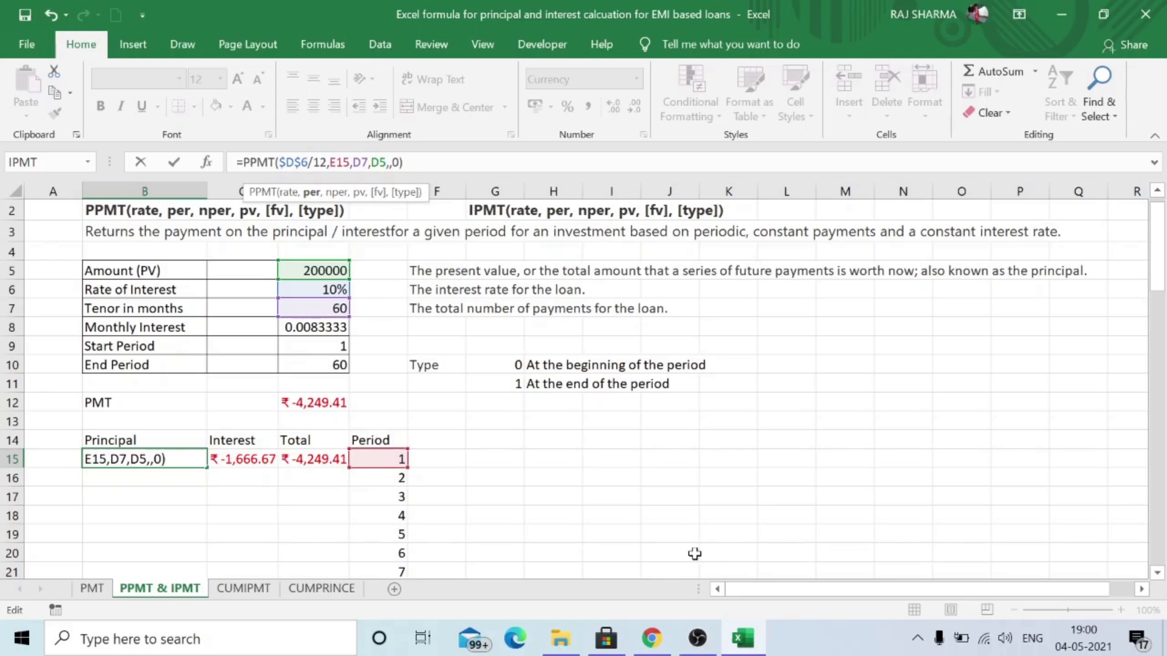
{"action": "key", "text": "Right"}
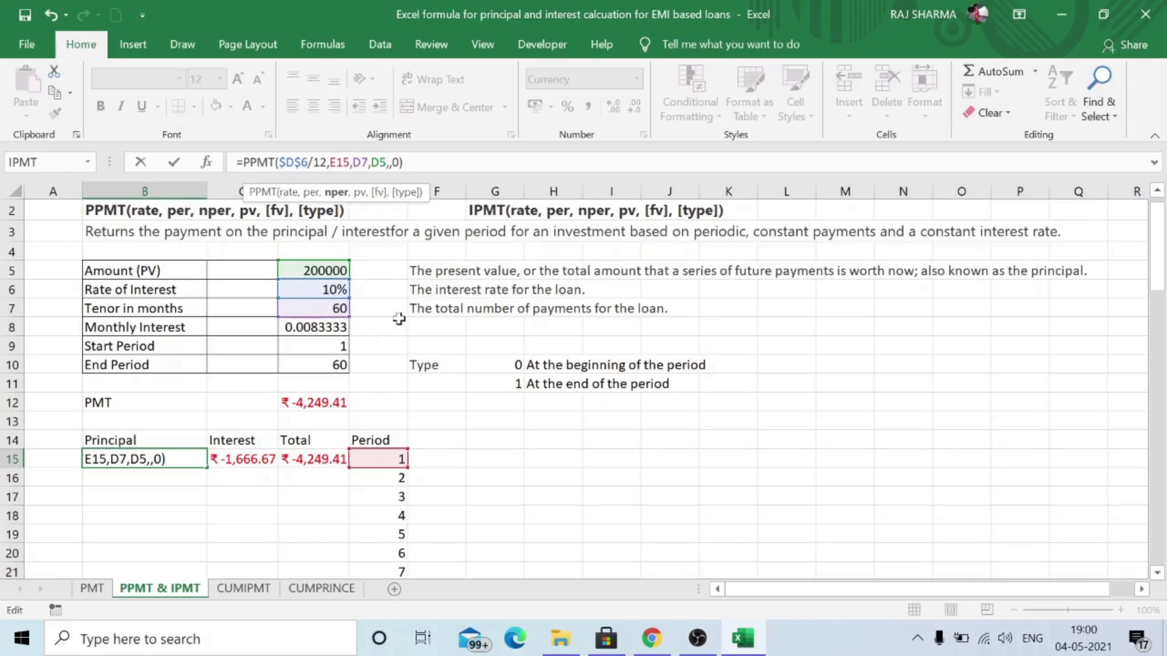
{"action": "type", "text": "$"}
{"action": "key", "text": "Right"}
{"action": "type", "text": "$"}
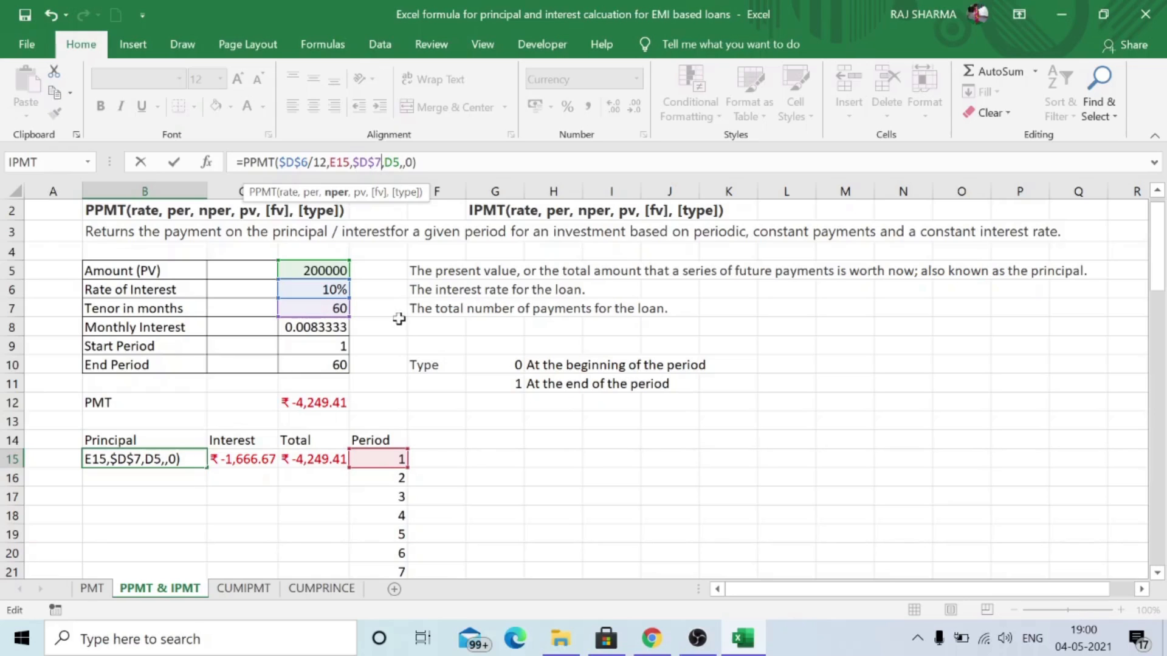
{"action": "key", "text": "Right"}
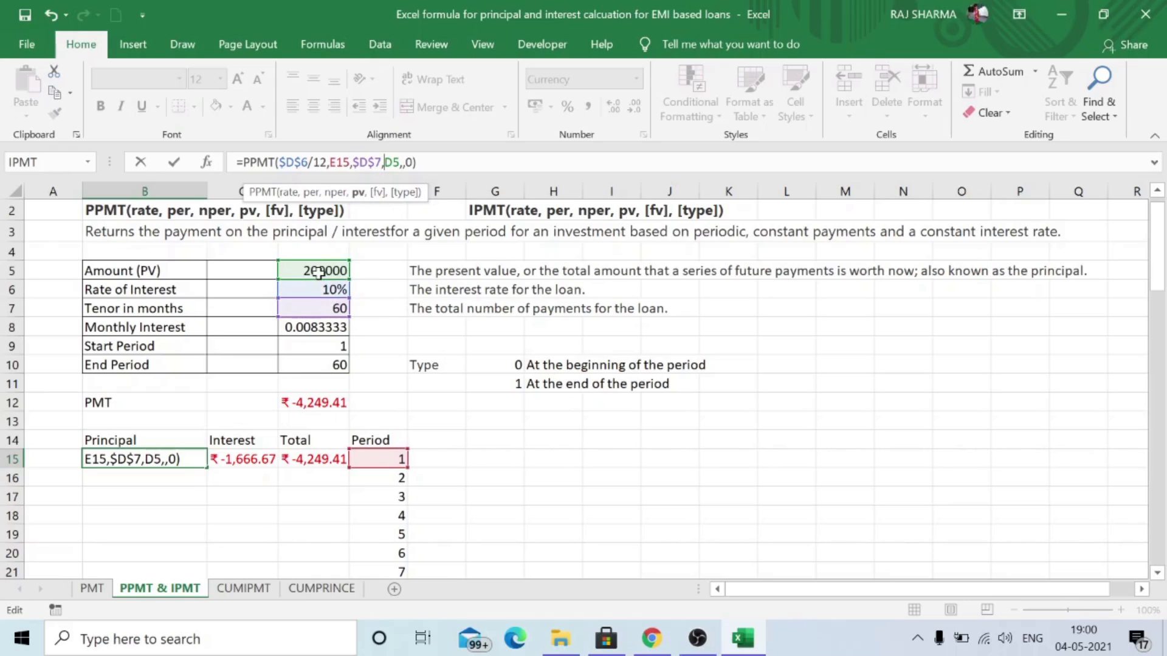
{"action": "type", "text": "$D"}
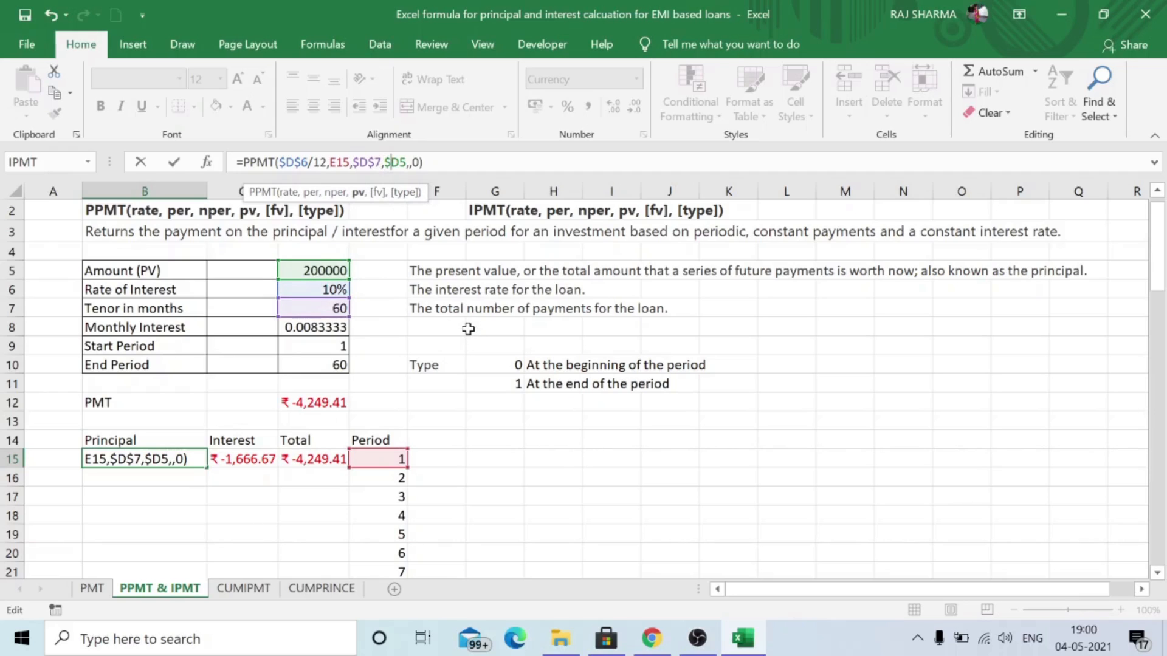
{"action": "type", "text": "$"}
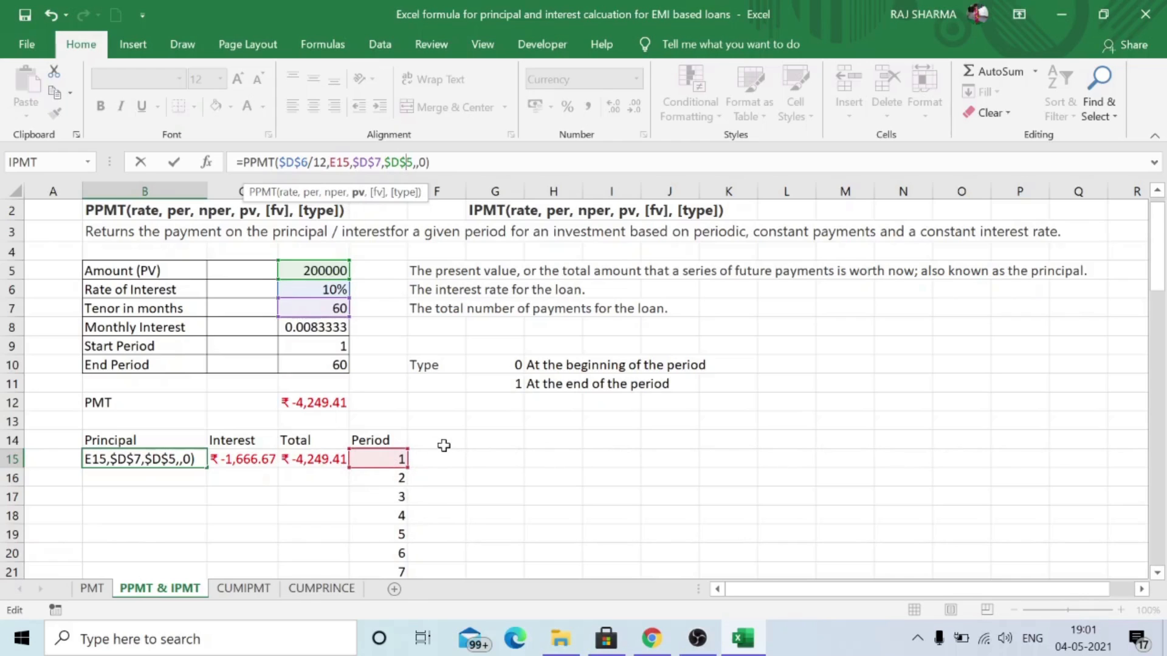
{"action": "key", "text": "Return"}
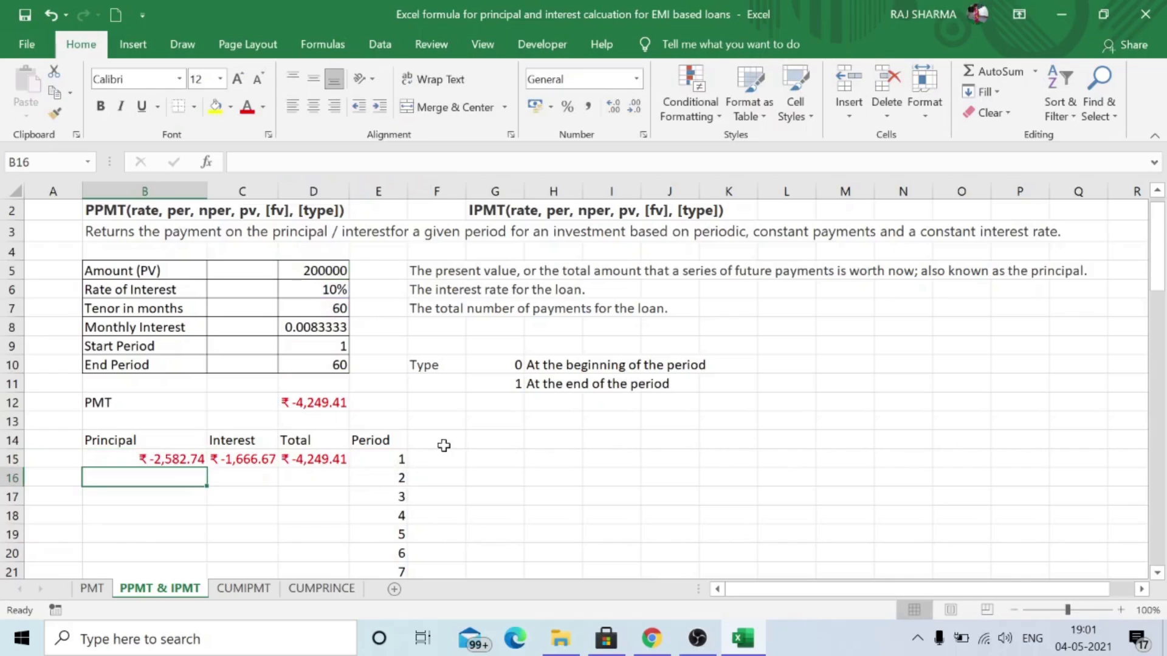
Make the Rate reference in the IPMT formula of cell C15 absolute as $D$6
{"action": "left_click", "coordinate": [240, 457]}
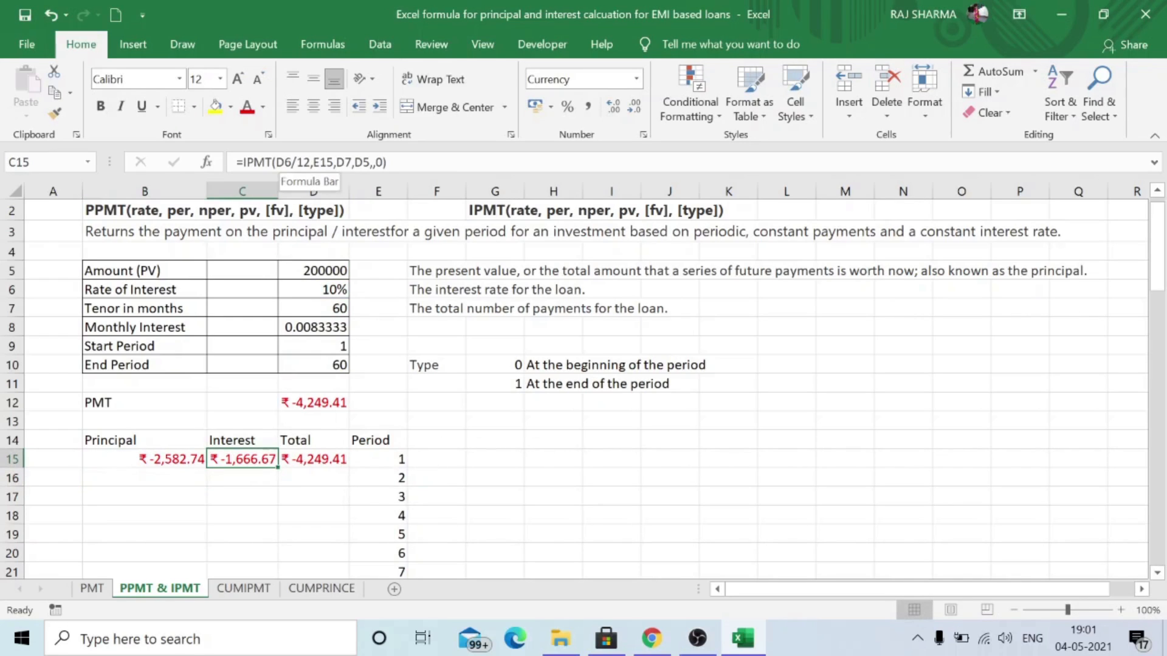
{"action": "key", "text": "F2"}
{"action": "type", "text": "$D"}
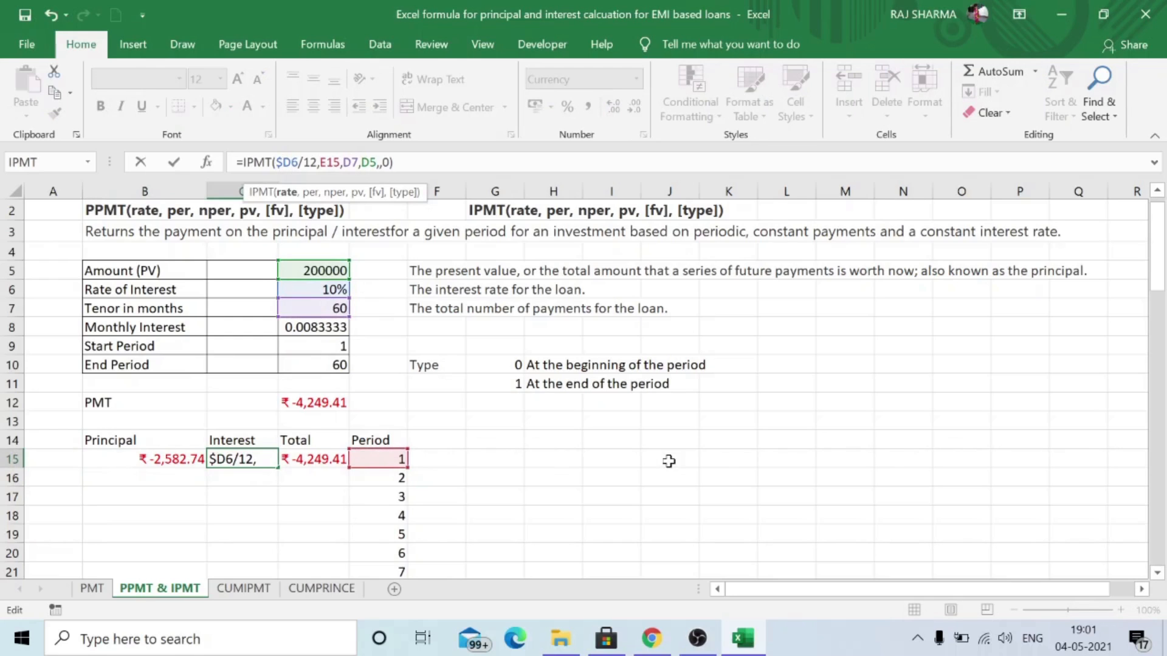
{"action": "type", "text": "$"}
{"action": "key", "text": "Right"}
{"action": "key", "text": "Right"}
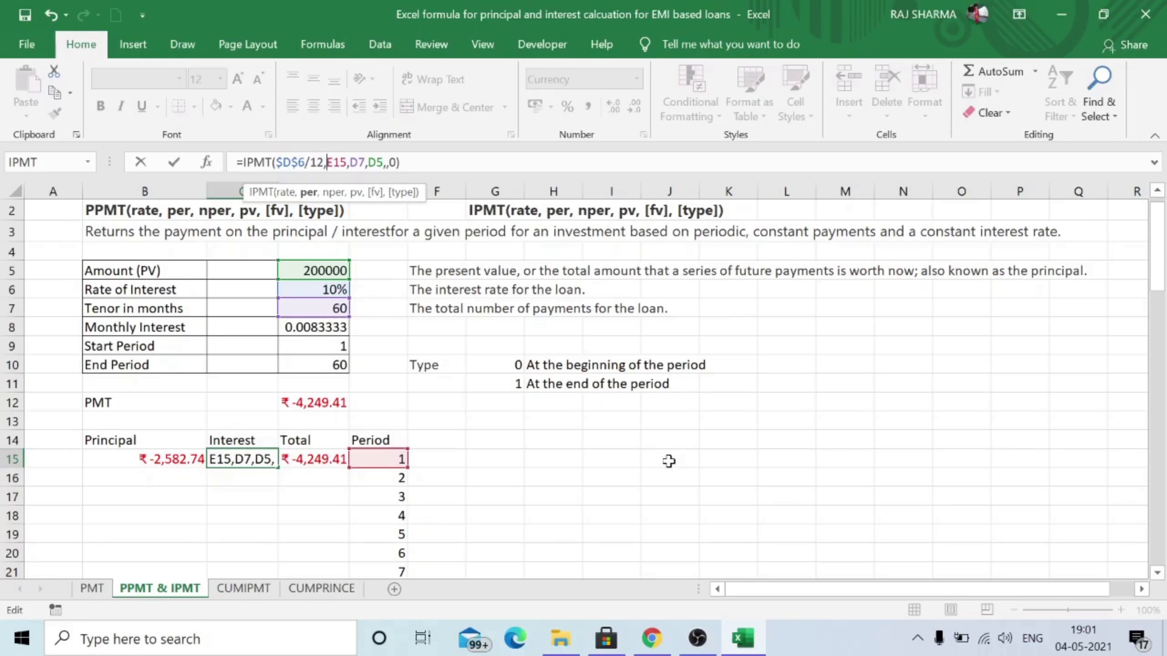
Make the Nper and Pv references in the IPMT formula of cell C15 absolute as $D$7 and $D$5
{"action": "key", "text": "Right"}
{"action": "key", "text": "Right"}
{"action": "type", "text": "$D$"}
{"action": "key", "text": "Right"}
{"action": "key", "text": "Right"}
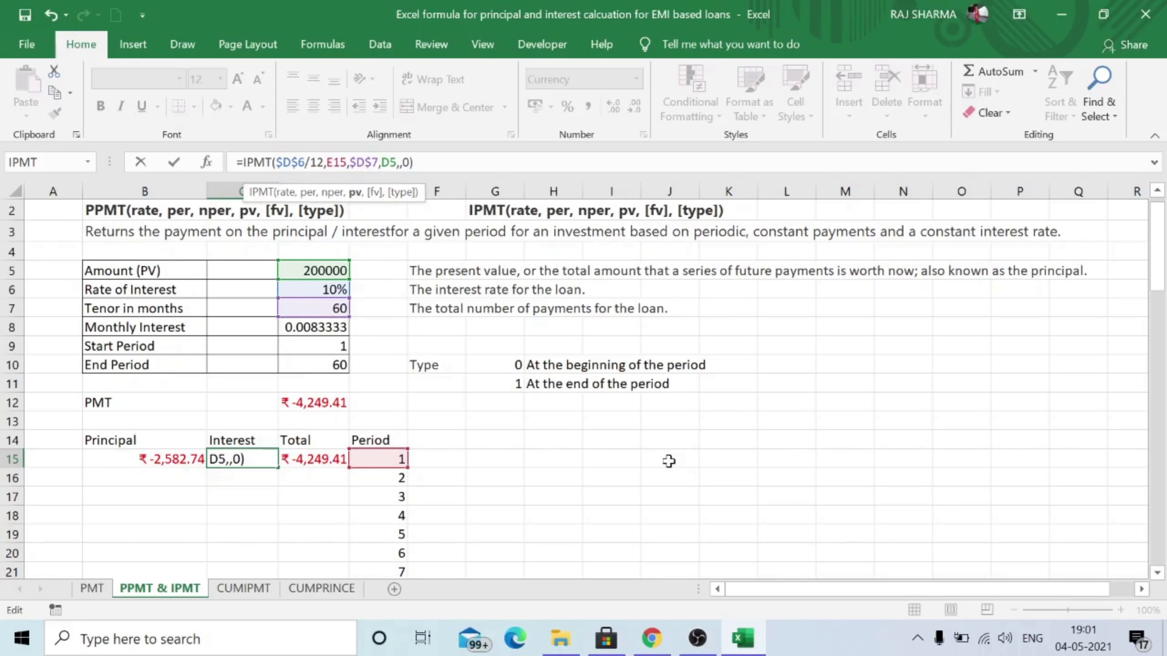
{"action": "type", "text": "$"}
{"action": "key", "text": "Right"}
{"action": "type", "text": "$"}
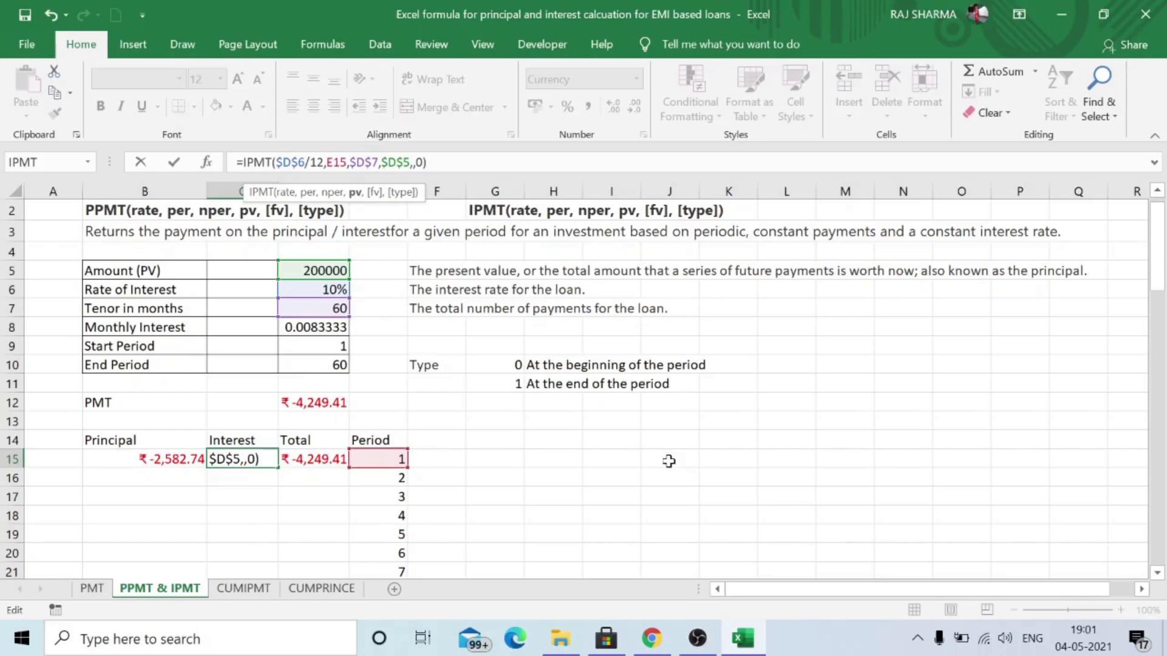
{"action": "key", "text": "Return"}
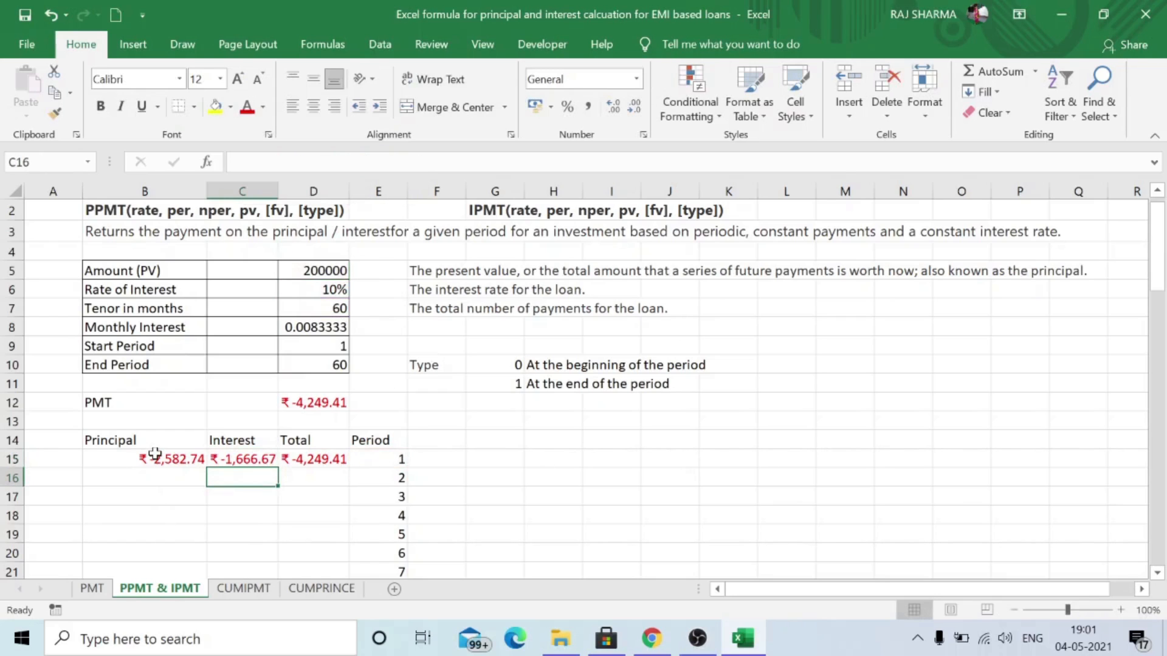
Fill the Principal, Interest and Total formulas from B15:D15 down to row 74 for period 60
{"action": "left_click_drag", "start_coordinate": [151, 459], "coordinate": [336, 422]}
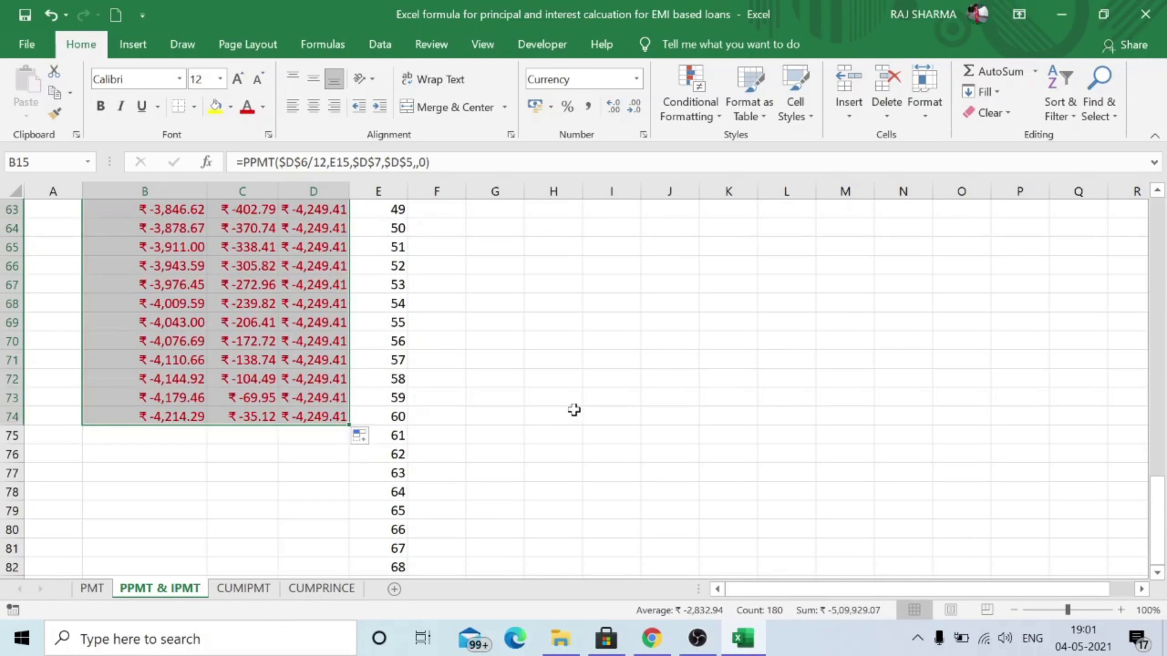
{"action": "scroll", "coordinate": [574, 410], "scroll_direction": "up", "scroll_amount": 11}
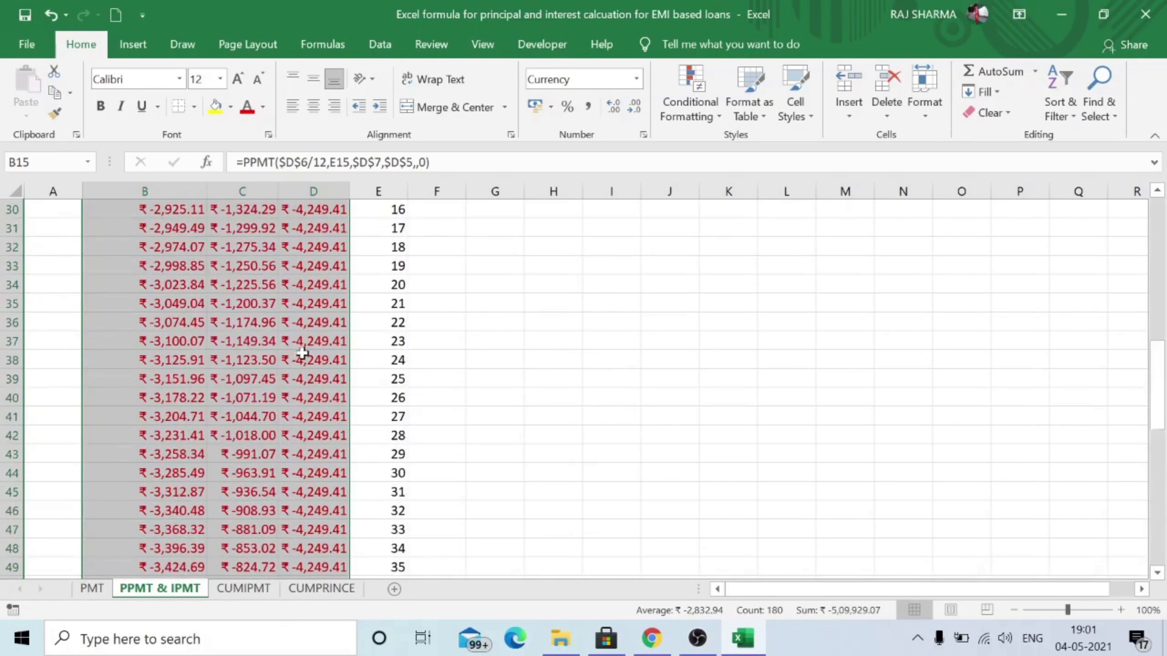
{"action": "left_click", "coordinate": [550, 360]}
{"action": "scroll", "coordinate": [544, 365], "scroll_direction": "up", "scroll_amount": 10}
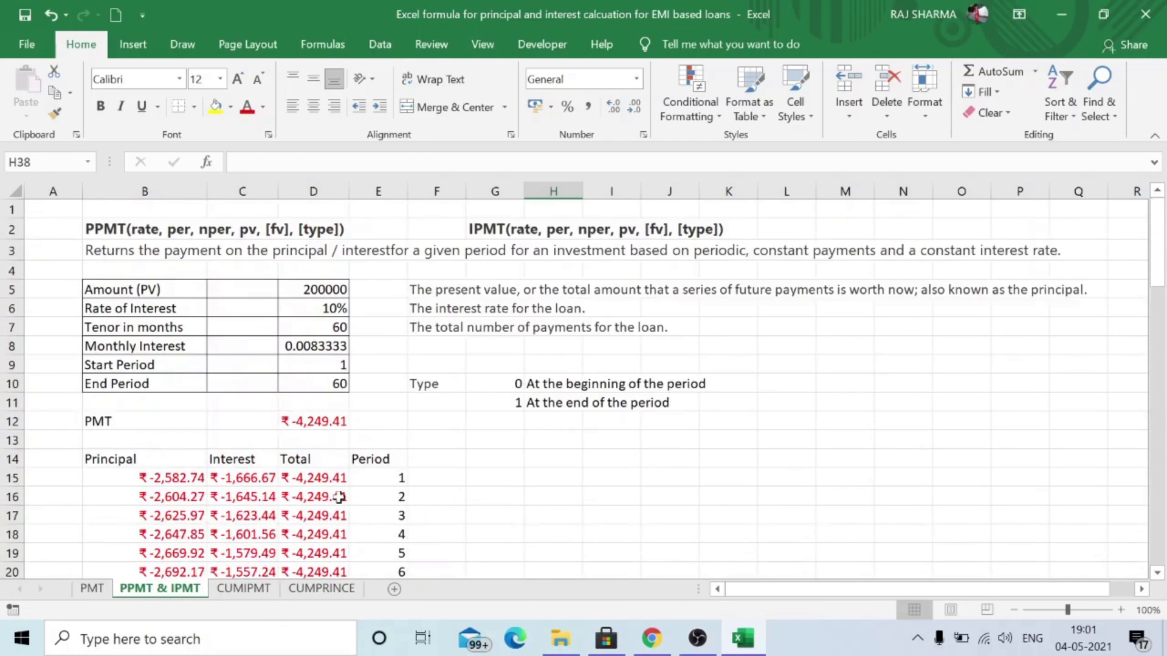
Review the payment schedule and extend the formulas in B74:D74 down one row to period 61
{"action": "scroll", "coordinate": [338, 496], "scroll_direction": "down", "scroll_amount": 3}
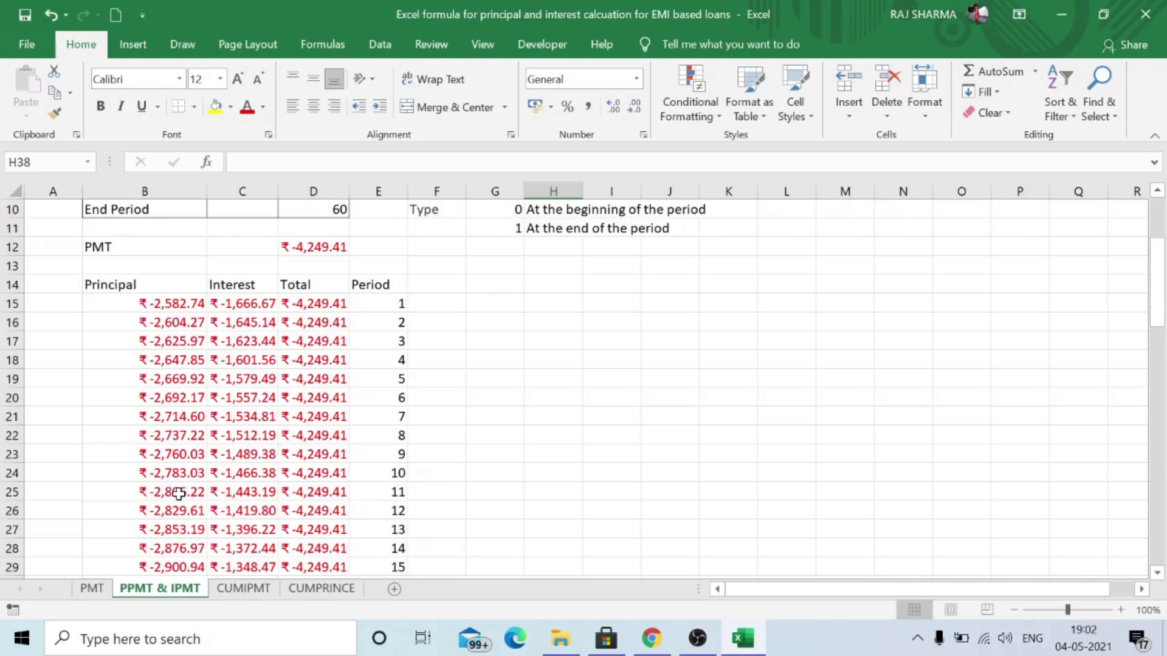
{"action": "scroll", "coordinate": [170, 489], "scroll_direction": "down", "scroll_amount": 5}
{"action": "scroll", "coordinate": [239, 466], "scroll_direction": "down", "scroll_amount": 11}
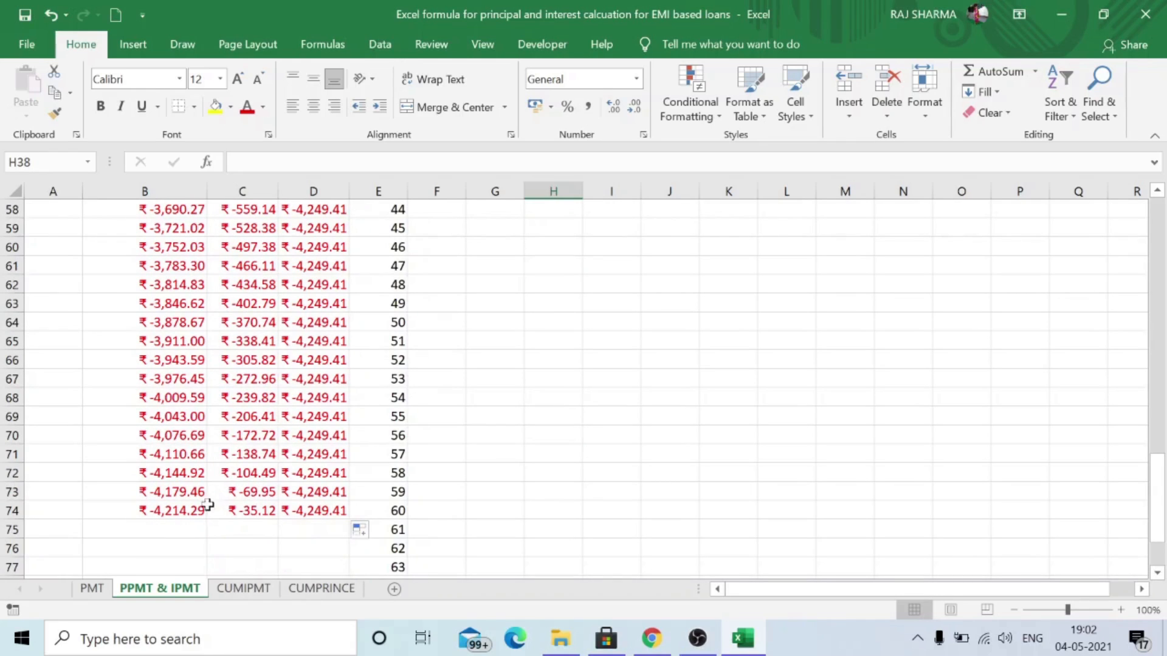
{"action": "left_click_drag", "start_coordinate": [166, 512], "coordinate": [346, 532]}
Inspect the row 75 results for period 61 and compare the period in E74 with the End Period in D10
{"action": "left_click", "coordinate": [173, 530]}
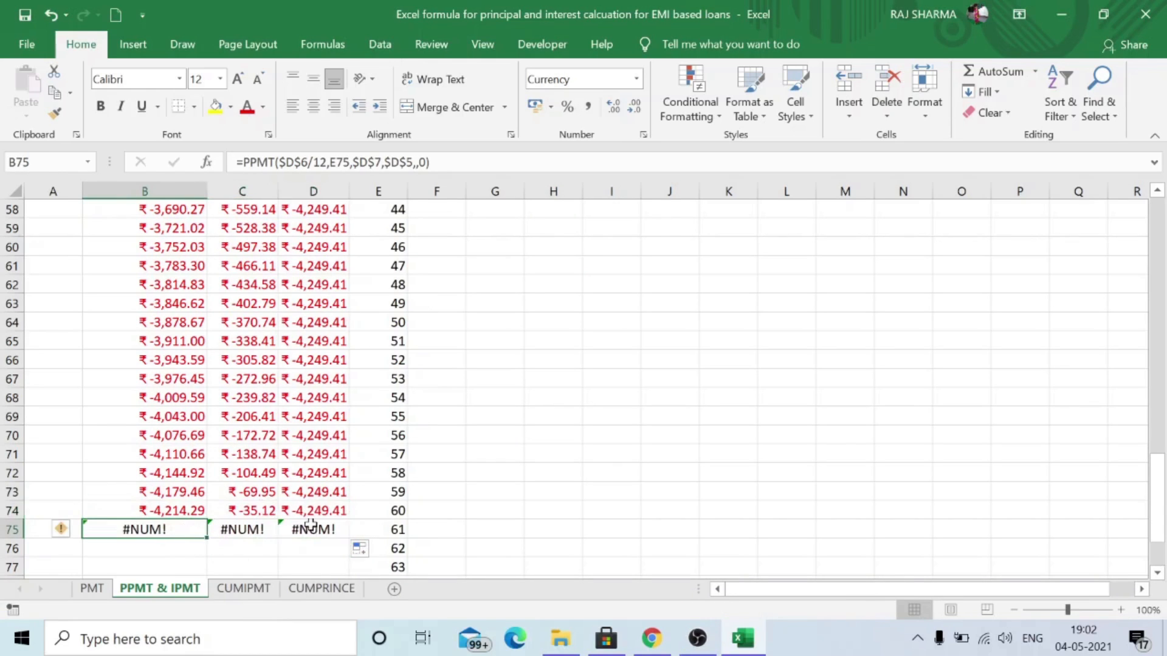
{"action": "left_click", "coordinate": [313, 529]}
{"action": "left_click", "coordinate": [240, 529]}
{"action": "left_click", "coordinate": [364, 511]}
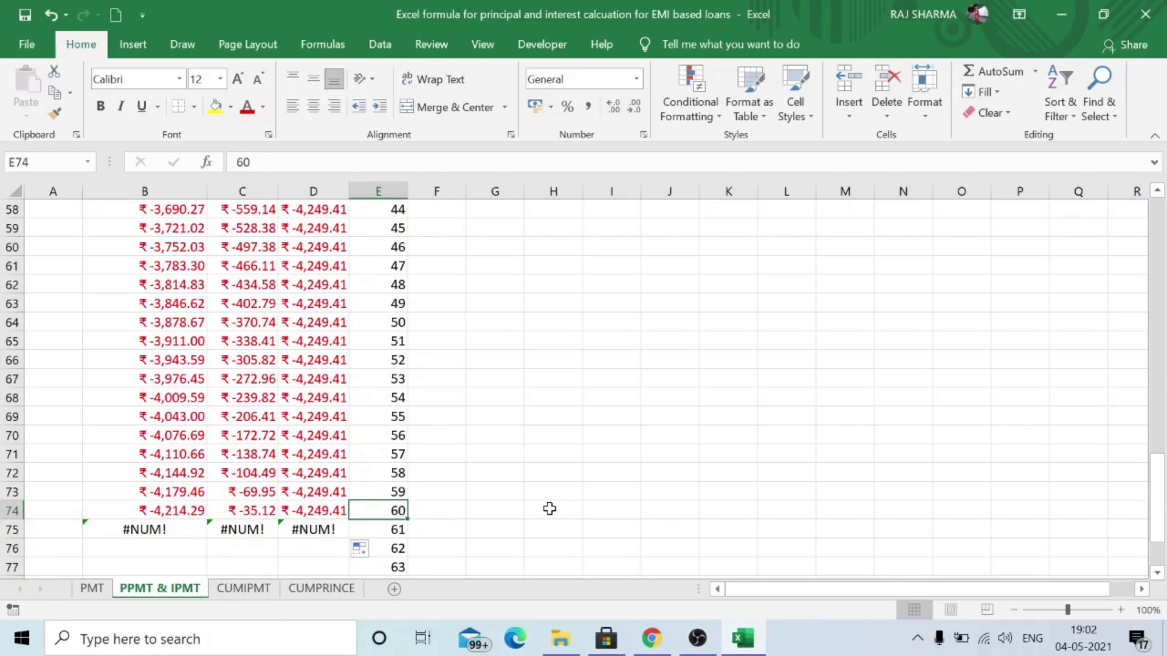
{"action": "scroll", "coordinate": [536, 456], "scroll_direction": "up", "scroll_amount": 19}
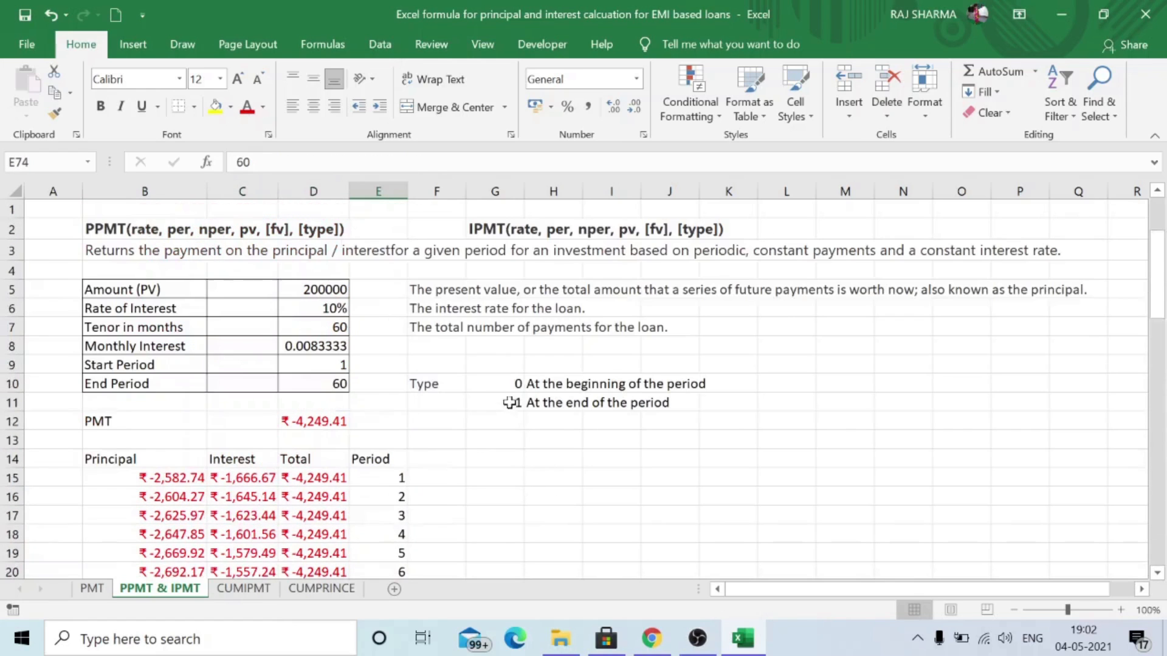
{"action": "left_click", "coordinate": [341, 389]}
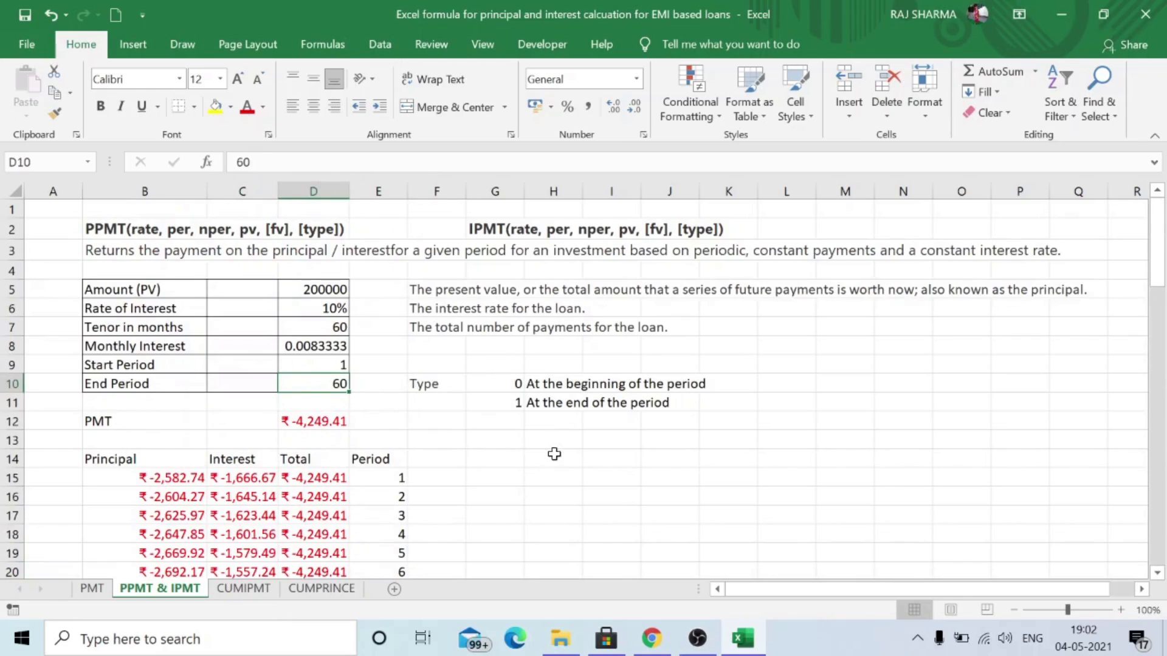